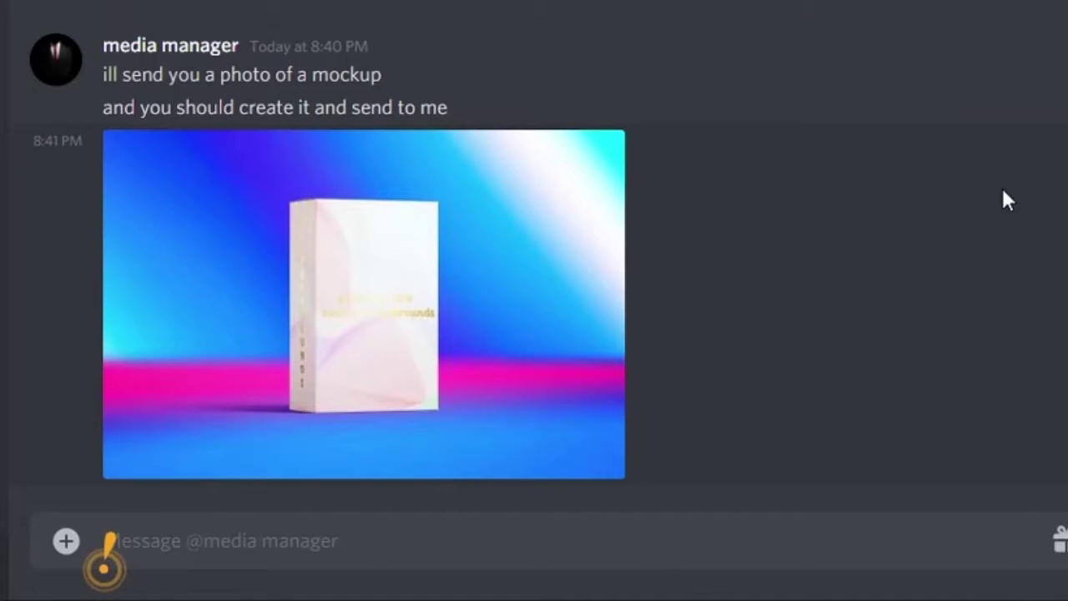
# Reply 'hmm ill do it' to the mockup request in Discord
pyautogui.write('hmm')
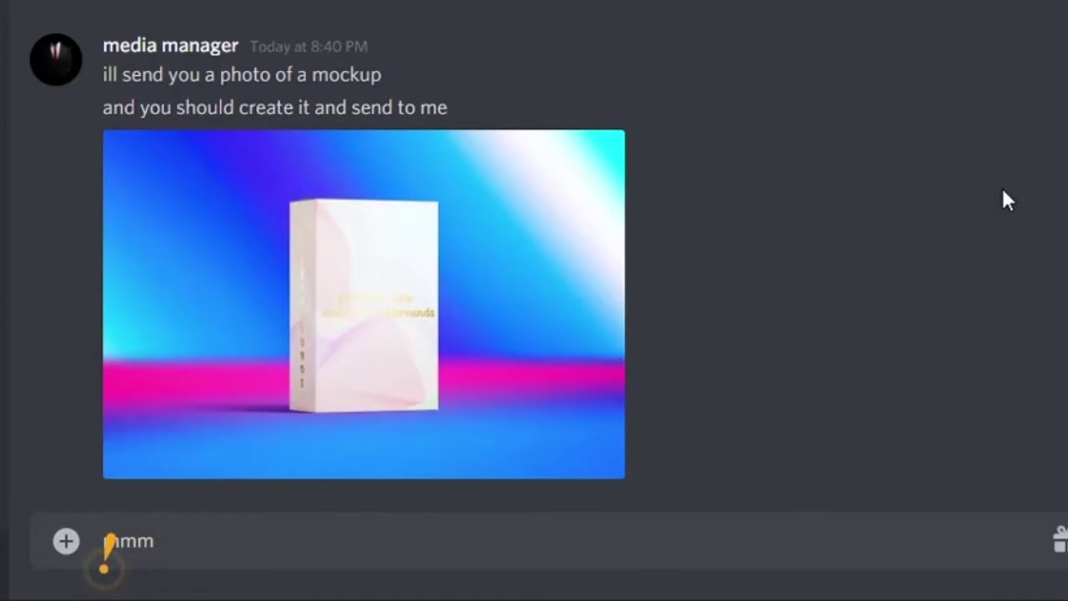
pyautogui.write(' ill ')
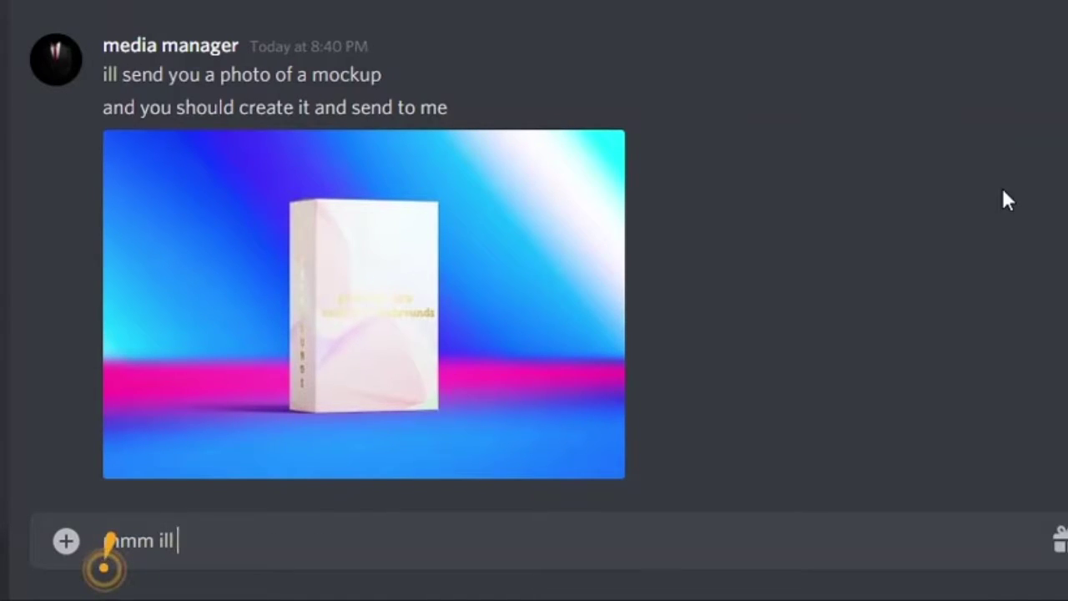
pyautogui.write('do it')
pyautogui.press('Return')
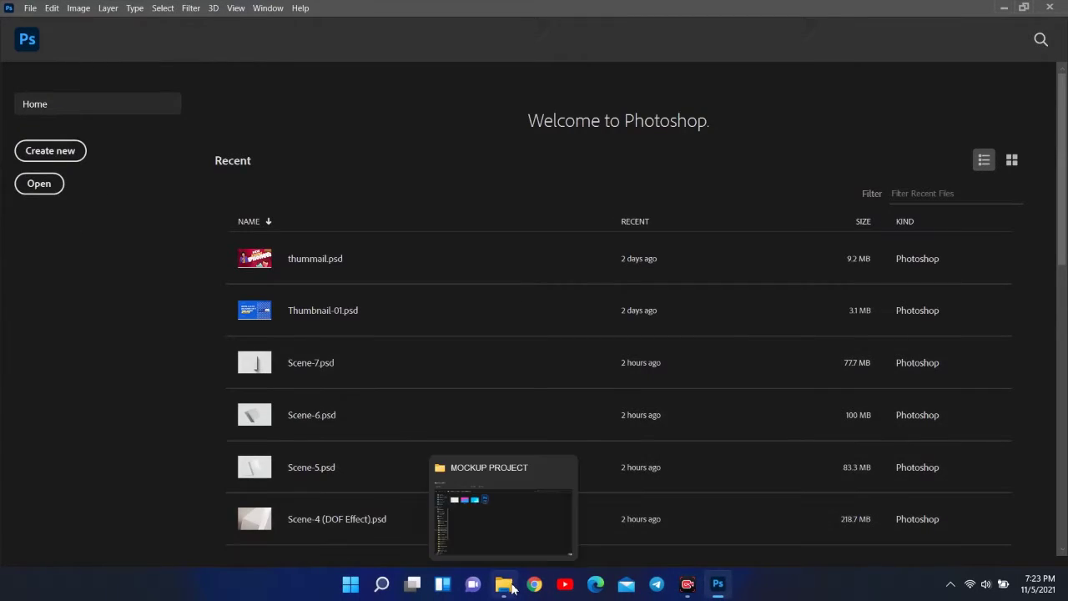
# Open Scene-1.psd from the MOCKUP PROJECT folder in Photoshop
pyautogui.click(510, 586)
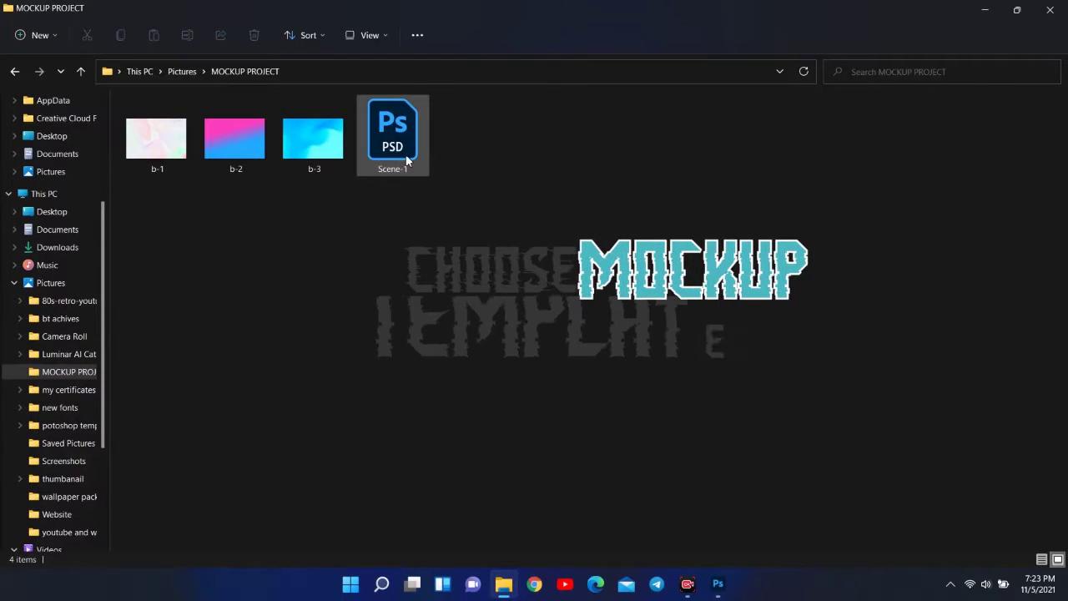
pyautogui.click(408, 166)
pyautogui.rightClick(406, 160)
pyautogui.click(468, 203)
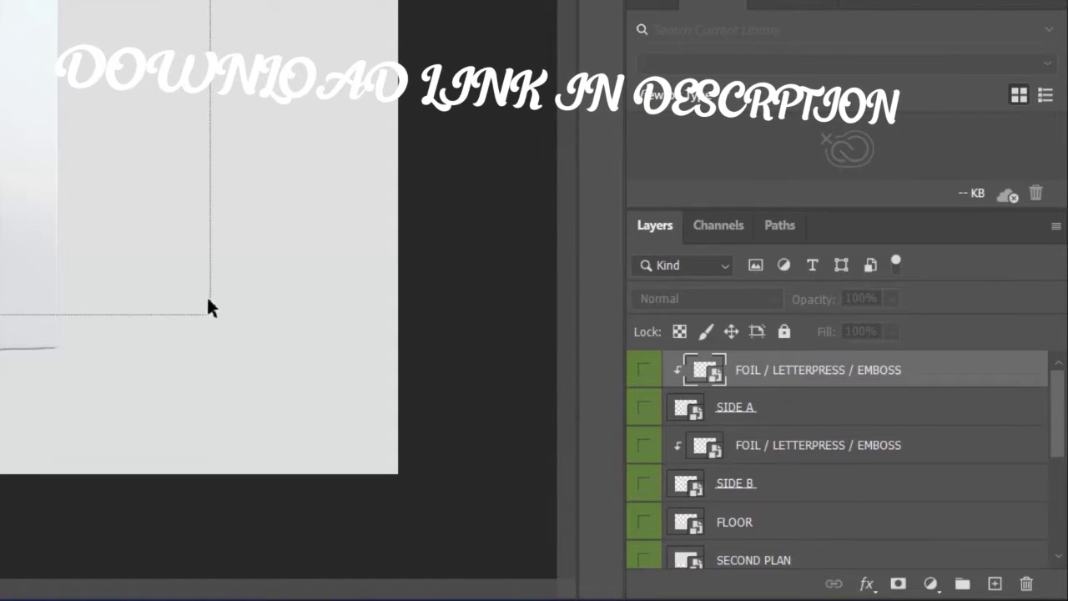
# Show the box, floor and SECOND PLAN layers, then open SECOND PLAN's smart object contents
pyautogui.moveTo(651, 369); pyautogui.dragTo(653, 534)
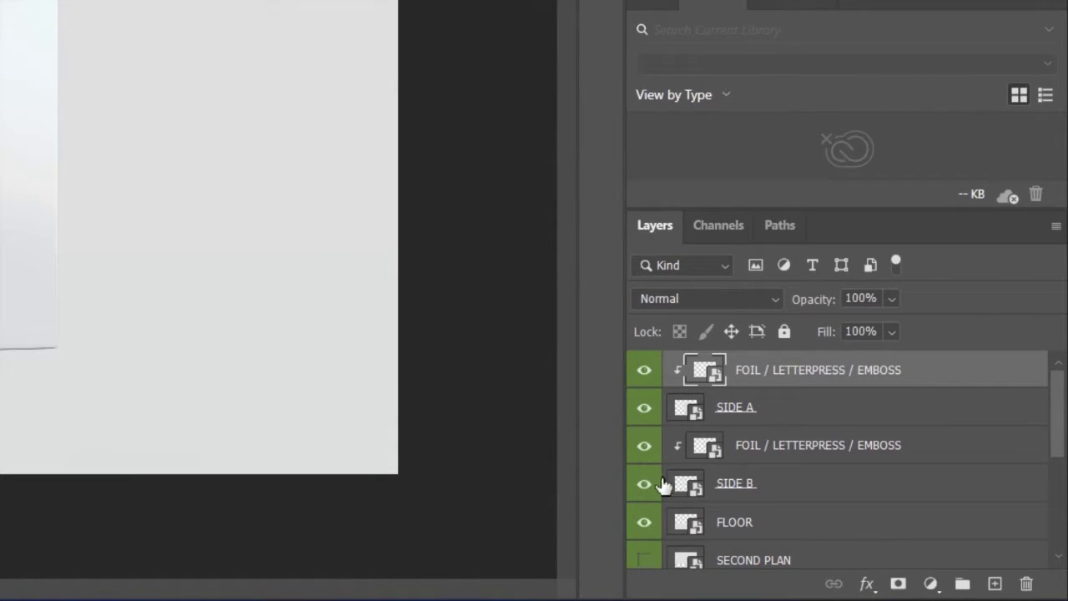
pyautogui.scroll(-2, 643, 565)
pyautogui.click(651, 484)
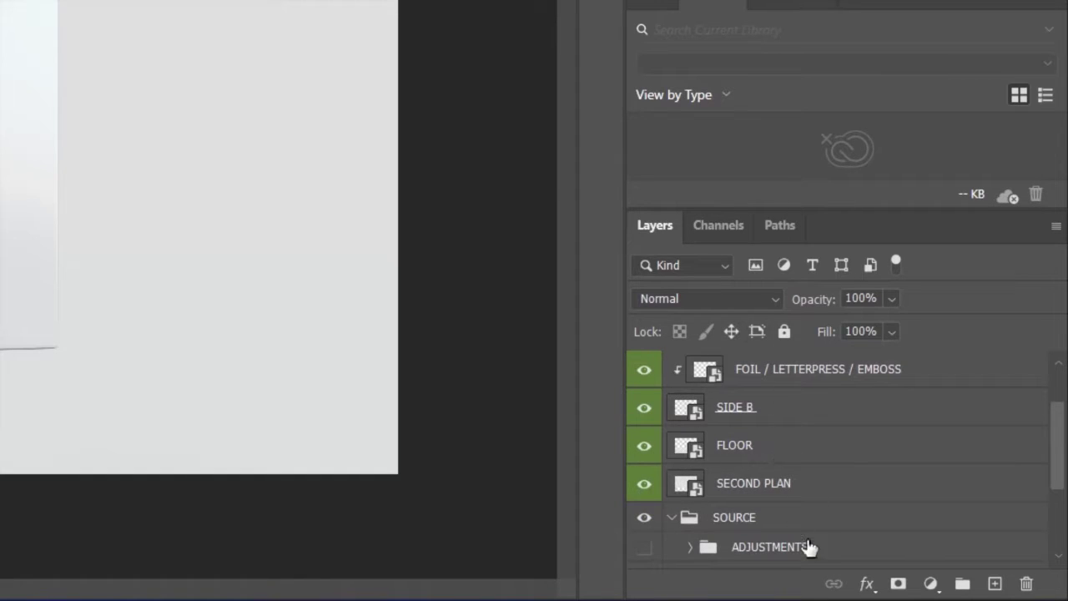
pyautogui.click(691, 489)
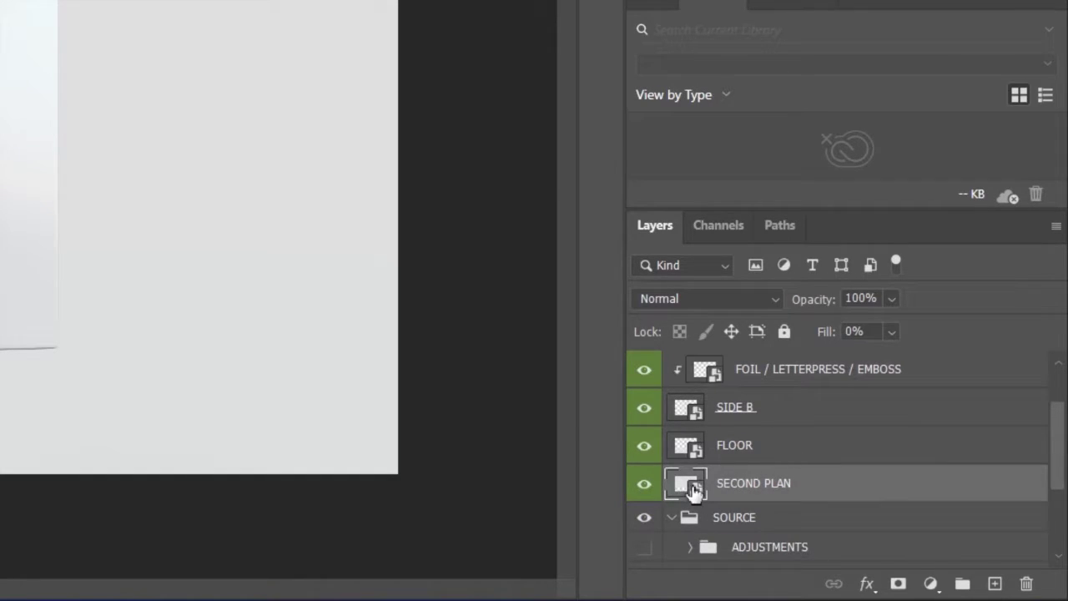
pyautogui.doubleClick(693, 489)
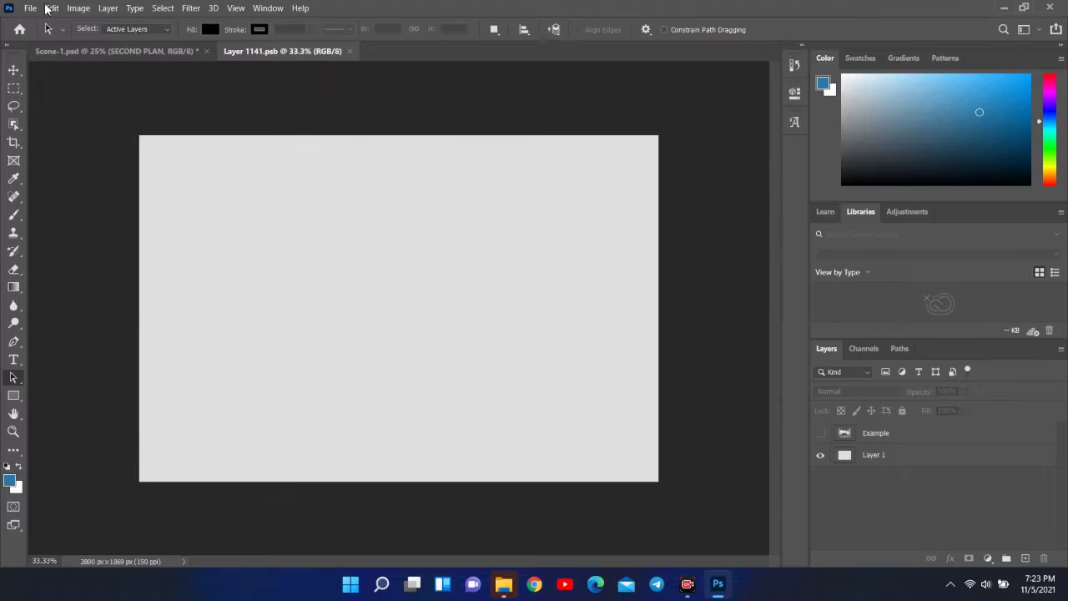
# Open the b-2 gradient image from the MOCKUP PROJECT folder
pyautogui.click(30, 9)
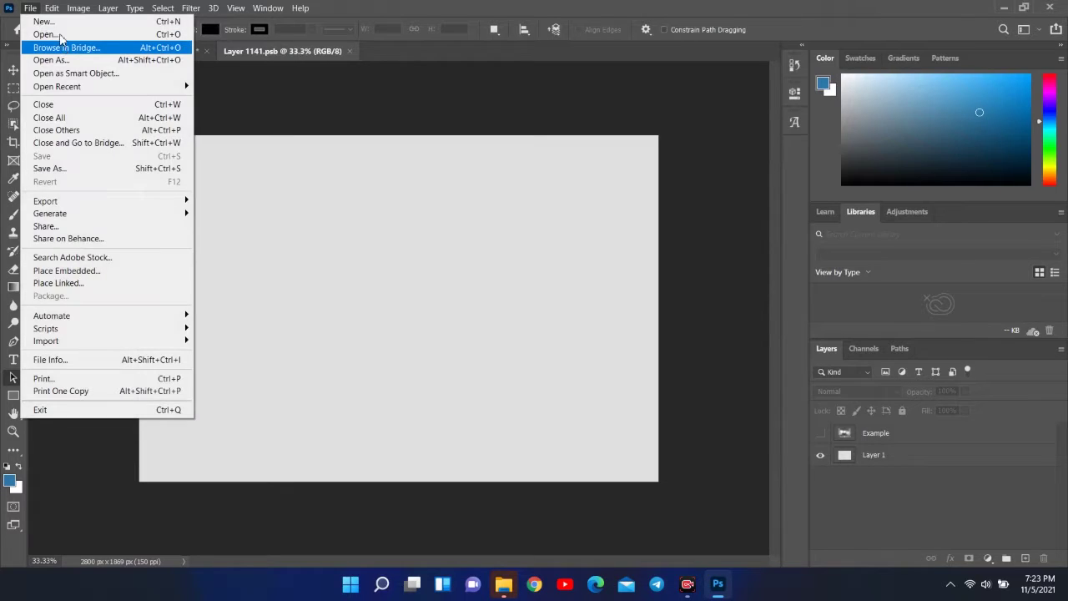
pyautogui.click(58, 39)
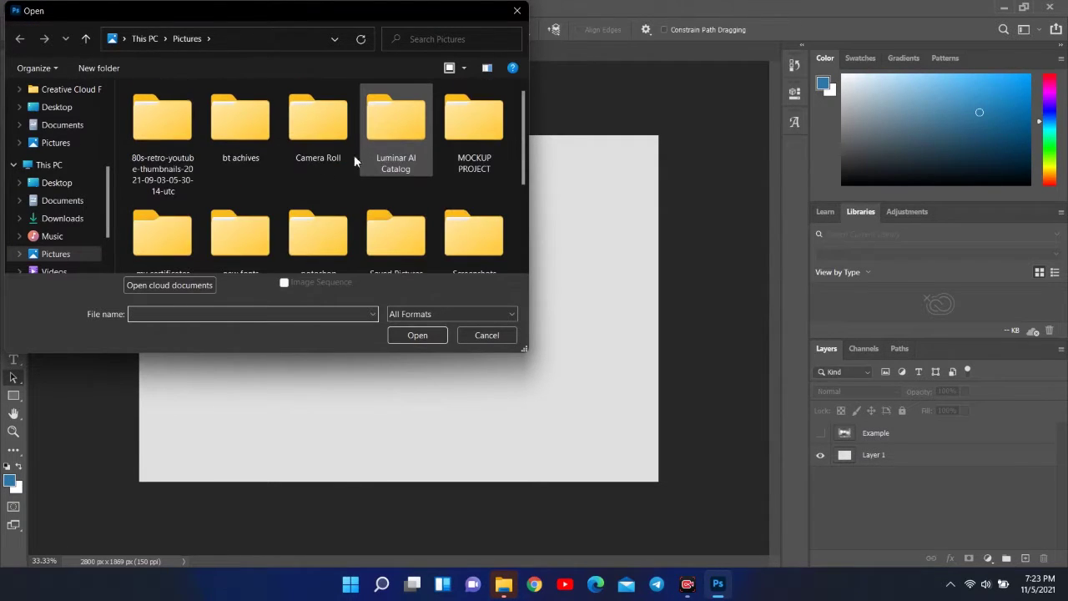
pyautogui.doubleClick(465, 153)
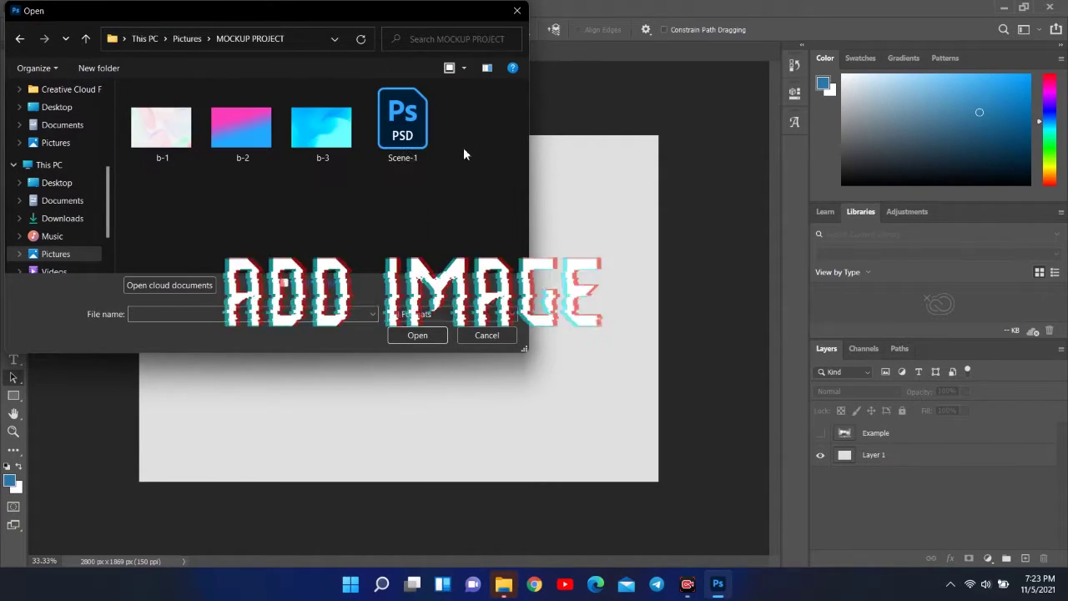
pyautogui.doubleClick(252, 144)
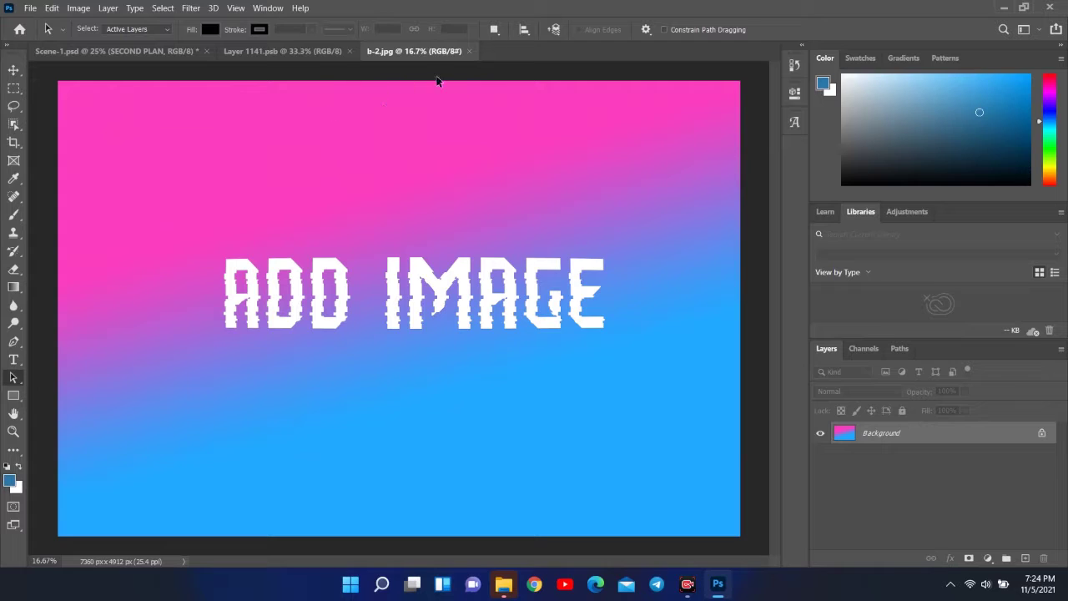
# Place the pink-to-blue b-2 gradient onto the SECOND PLAN canvas and commit it
pyautogui.click(342, 53)
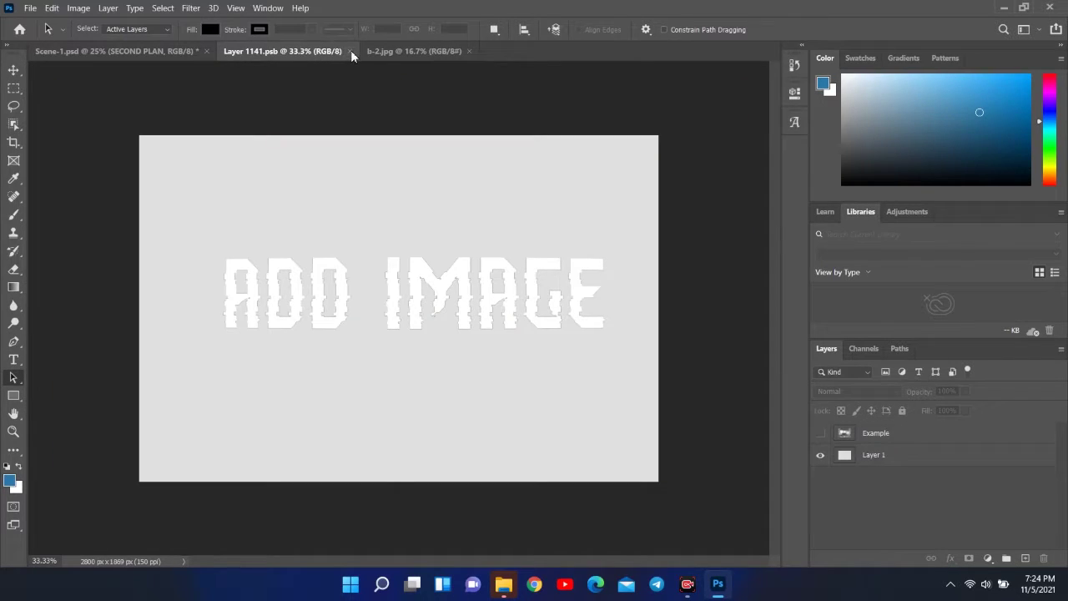
pyautogui.click(503, 583)
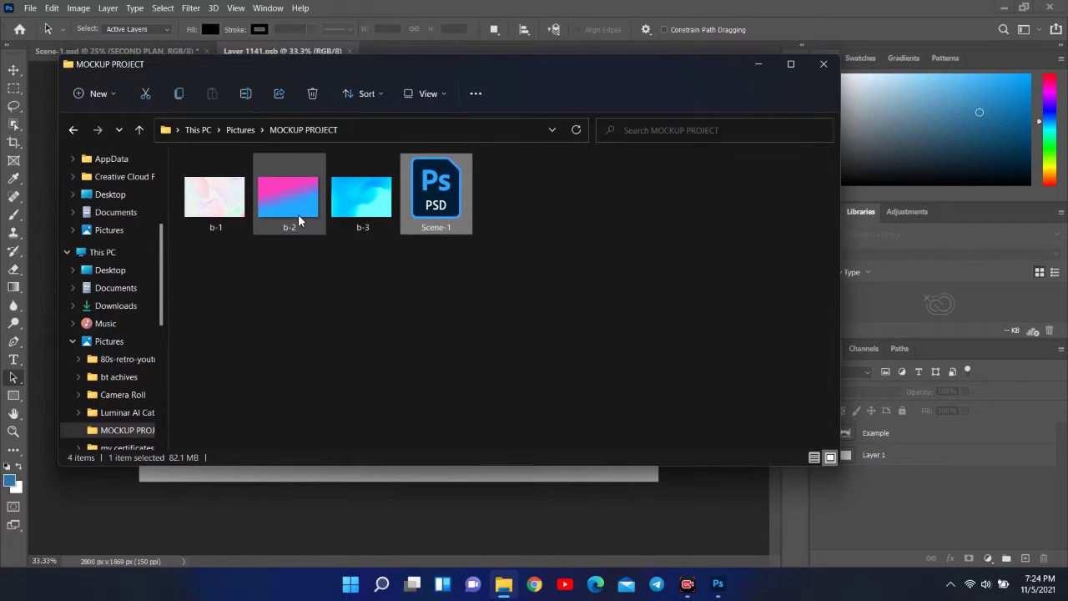
pyautogui.moveTo(299, 220); pyautogui.dragTo(351, 477)
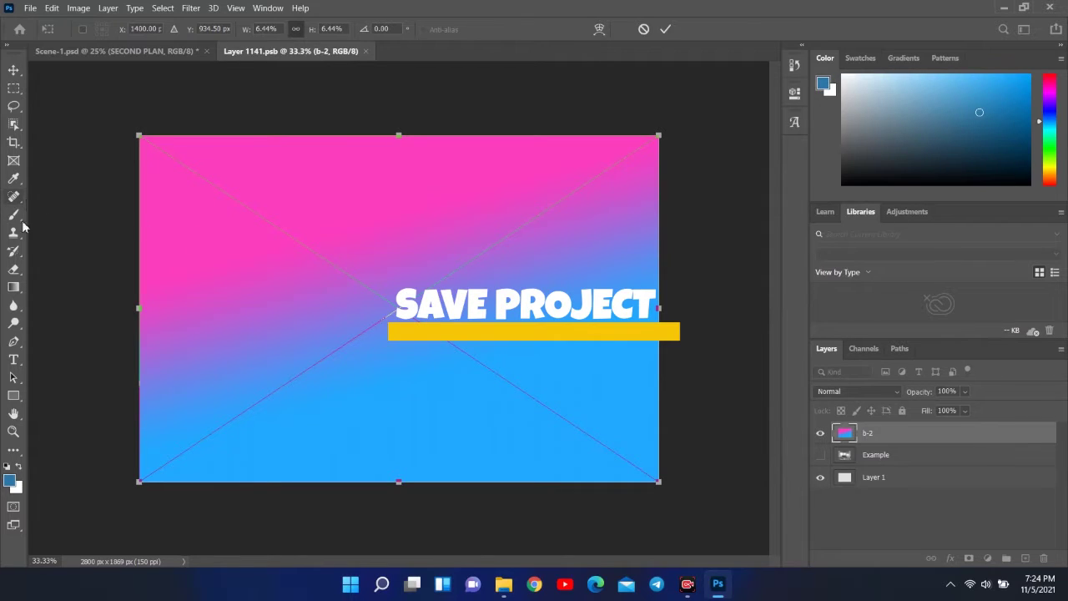
pyautogui.click(13, 377)
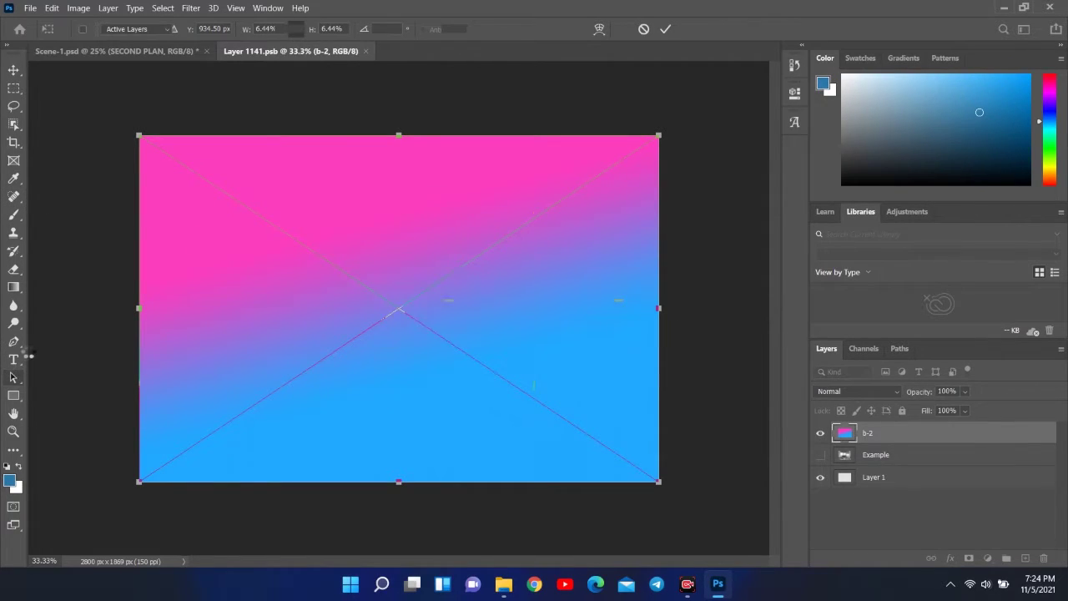
pyautogui.rightClick(13, 378)
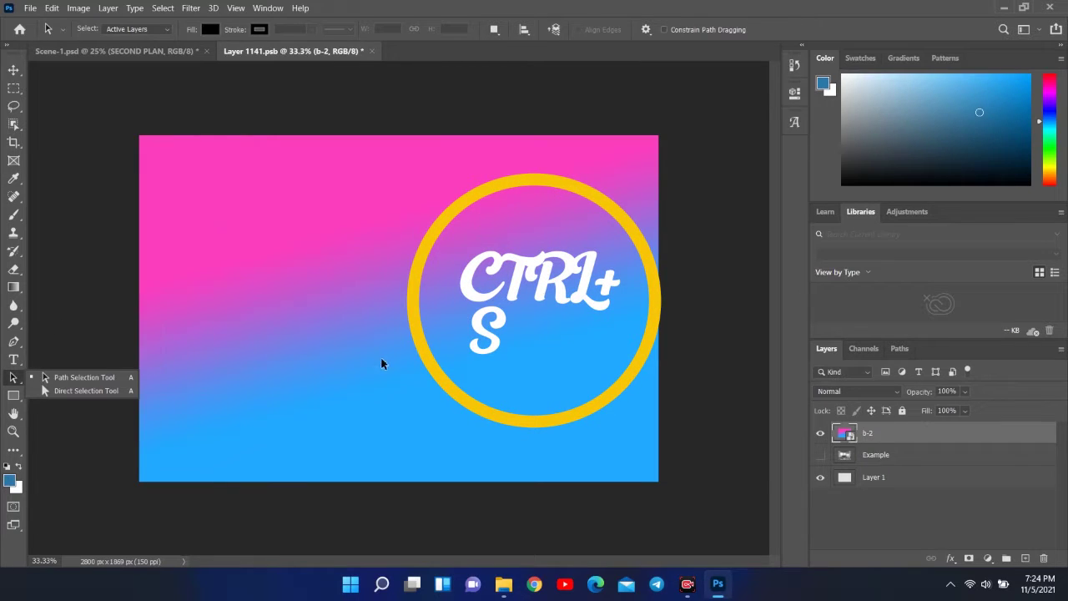
pyautogui.click(71, 345)
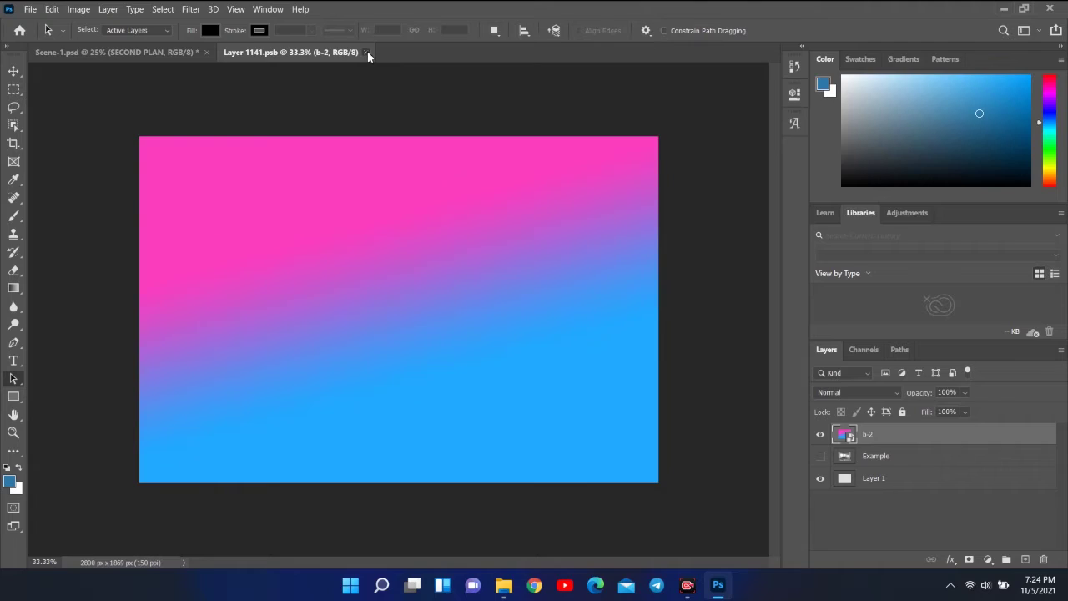
# Open the FLOOR smart object and place the cyan b-3 image on it
pyautogui.click(367, 50)
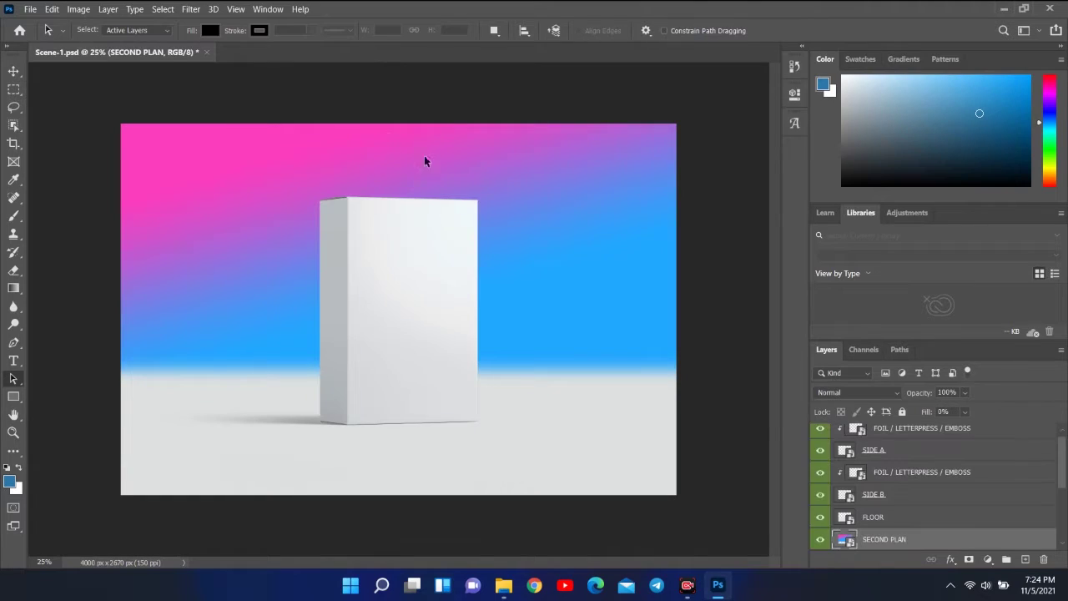
pyautogui.click(891, 518)
pyautogui.doubleClick(849, 517)
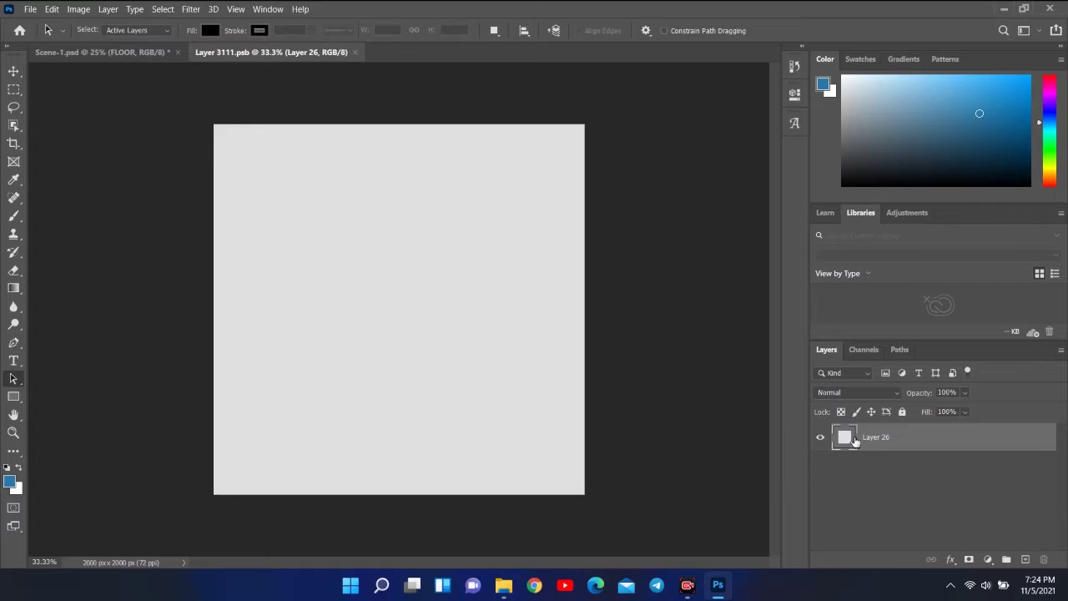
pyautogui.moveTo(503, 585)
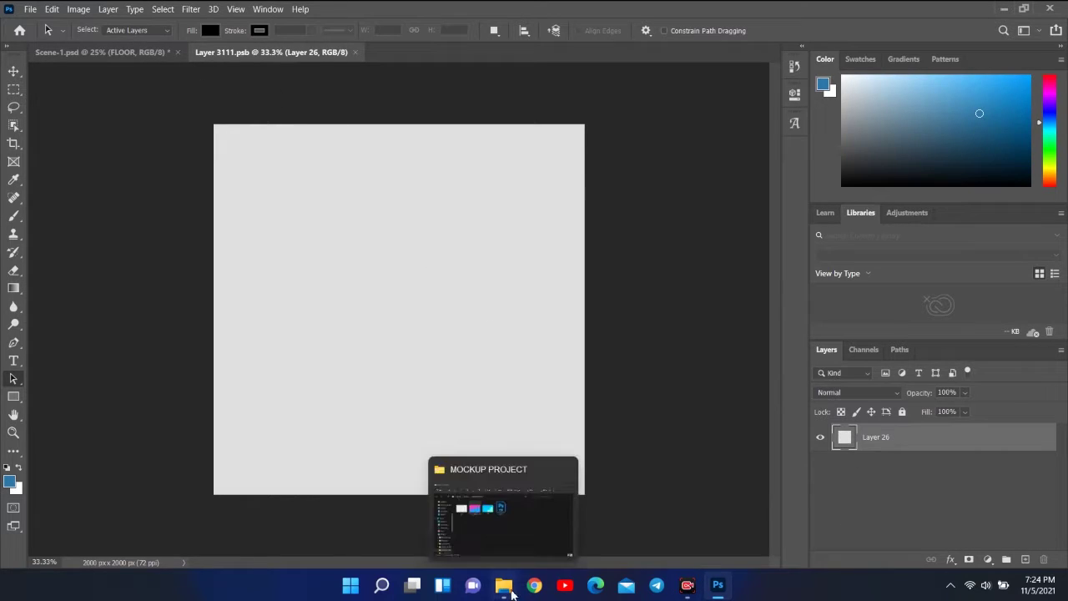
pyautogui.click(501, 518)
pyautogui.moveTo(363, 196); pyautogui.dragTo(422, 490)
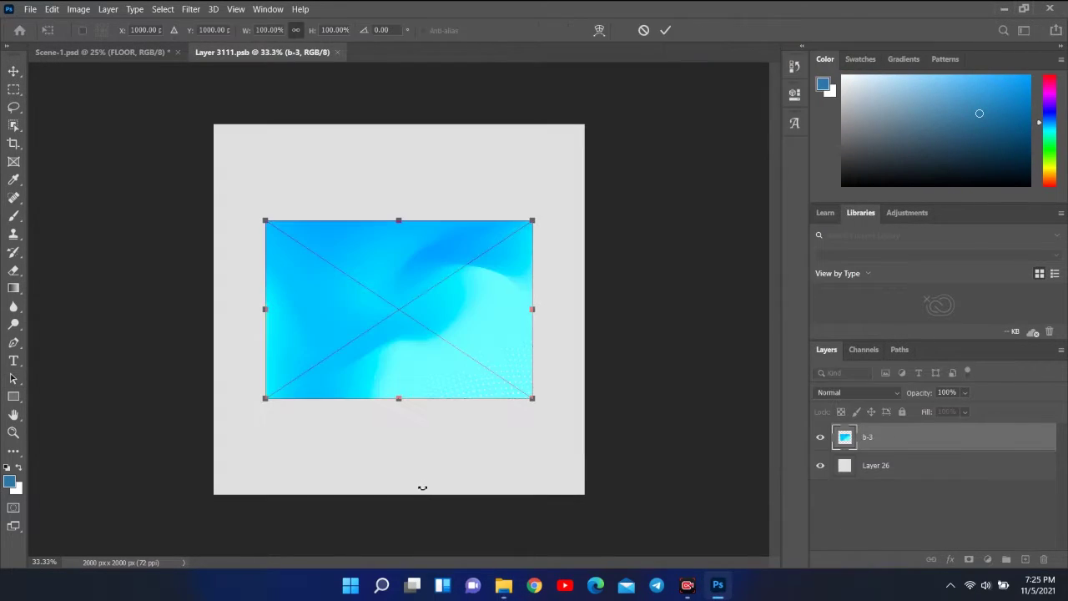
# Stretch b-3 to fill the whole floor canvas, save, and return to Scene-1
pyautogui.moveTo(265, 220); pyautogui.dragTo(202, 176)
pyautogui.moveTo(415, 267); pyautogui.dragTo(453, 269)
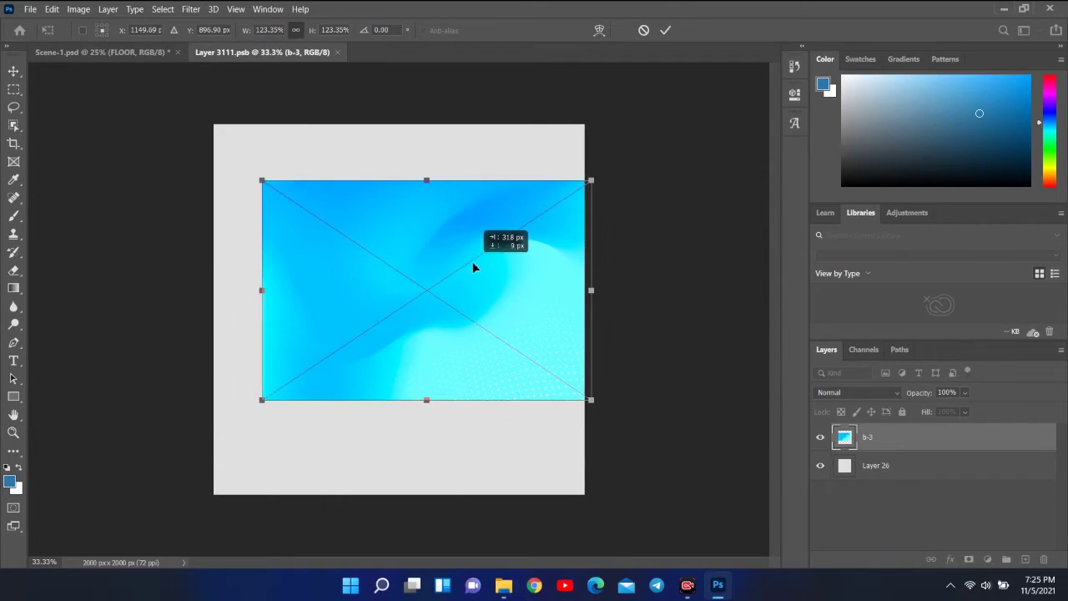
pyautogui.moveTo(400, 179); pyautogui.dragTo(406, 125)
pyautogui.moveTo(406, 399); pyautogui.dragTo(409, 495)
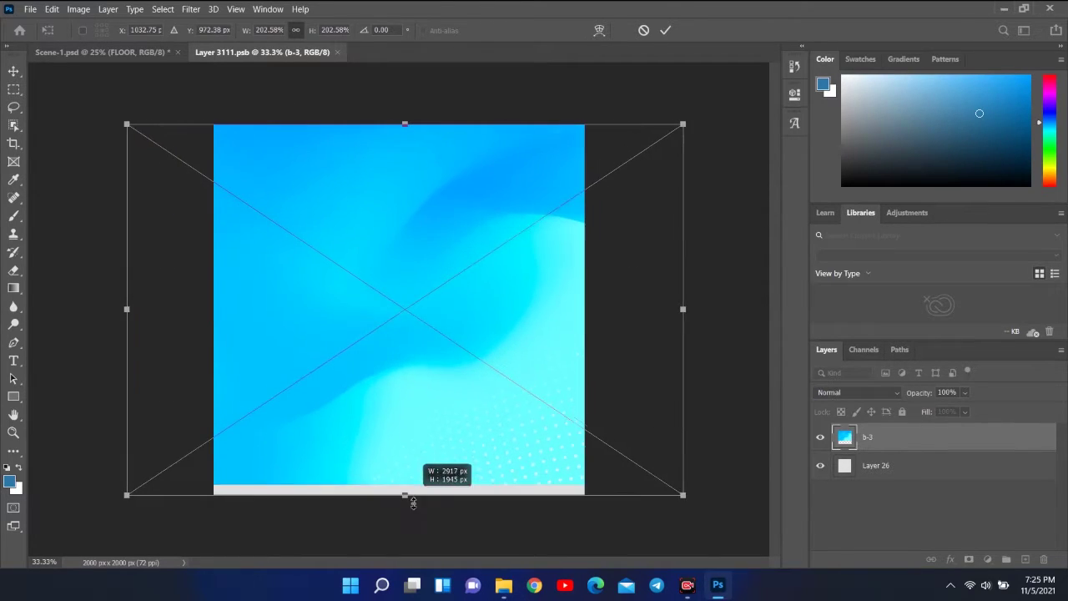
pyautogui.press('a')
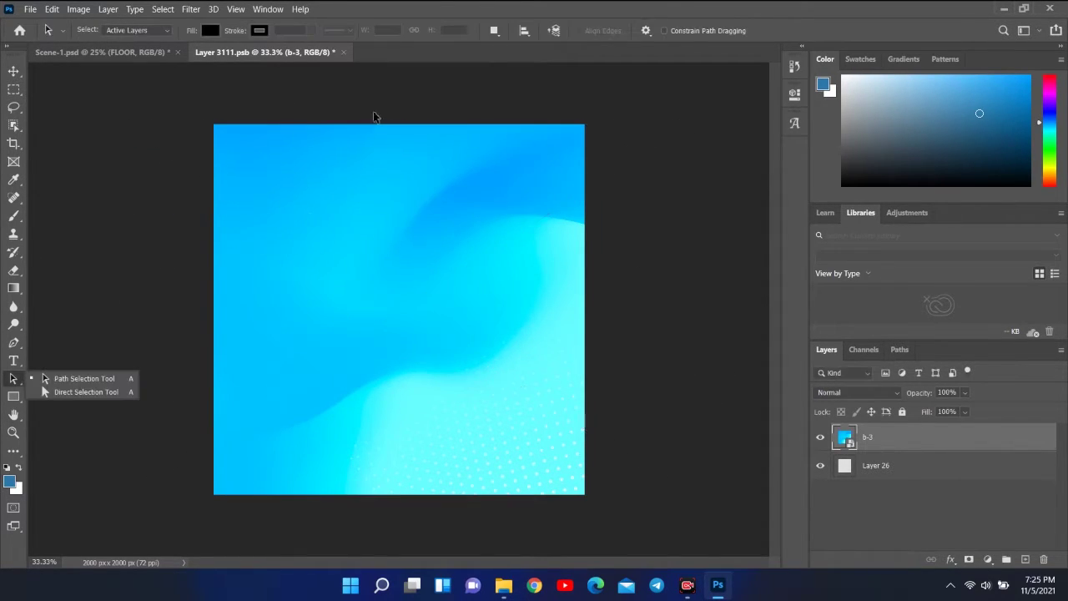
pyautogui.hotkey('ctrl', 's')
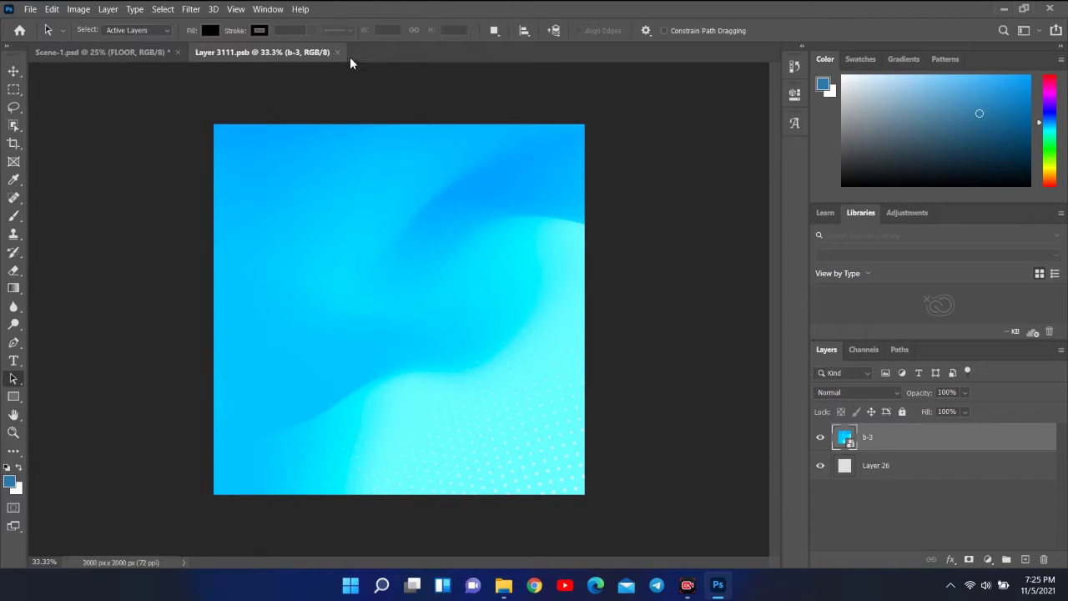
pyautogui.click(337, 52)
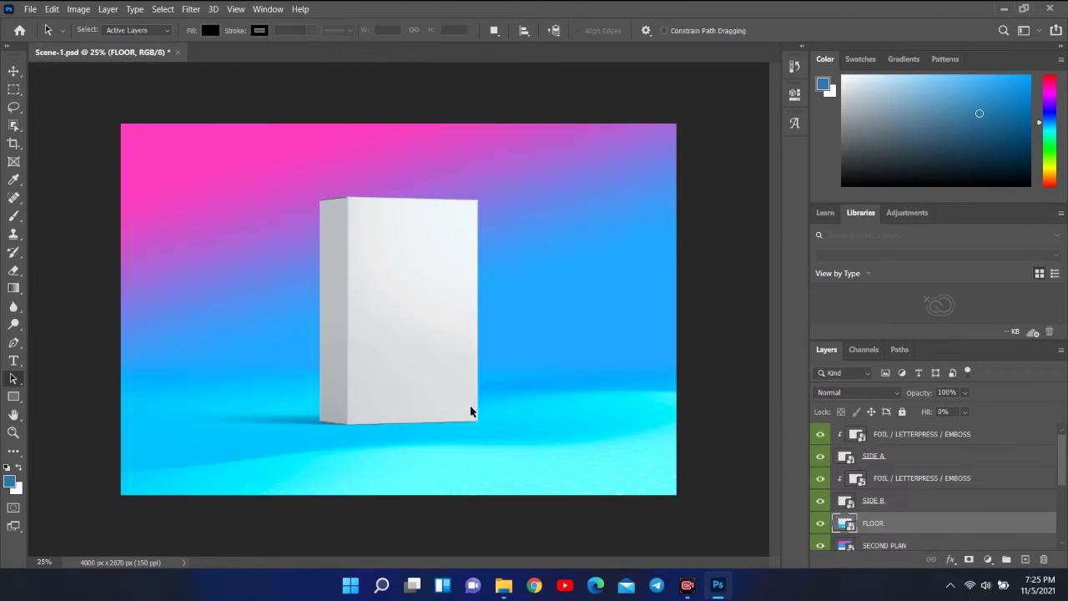
# Toggle the STYLE group's visibility to compare the box with and without foil text
pyautogui.scroll(-2, 868, 484)
pyautogui.scroll(-1, 917, 515)
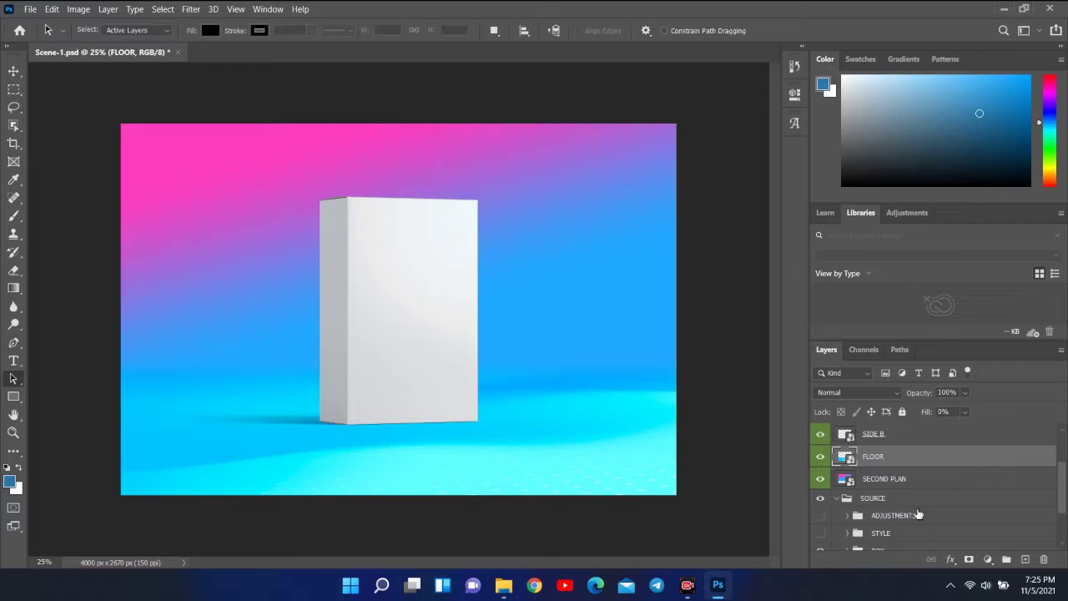
pyautogui.click(820, 534)
pyautogui.click(847, 533)
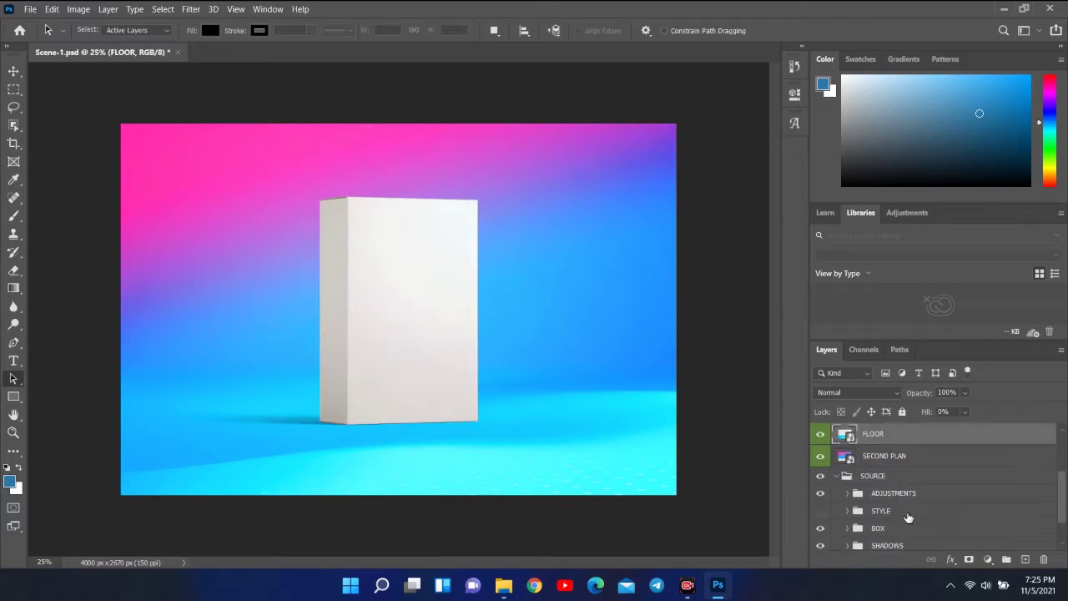
pyautogui.scroll(-2, 880, 493)
pyautogui.click(820, 488)
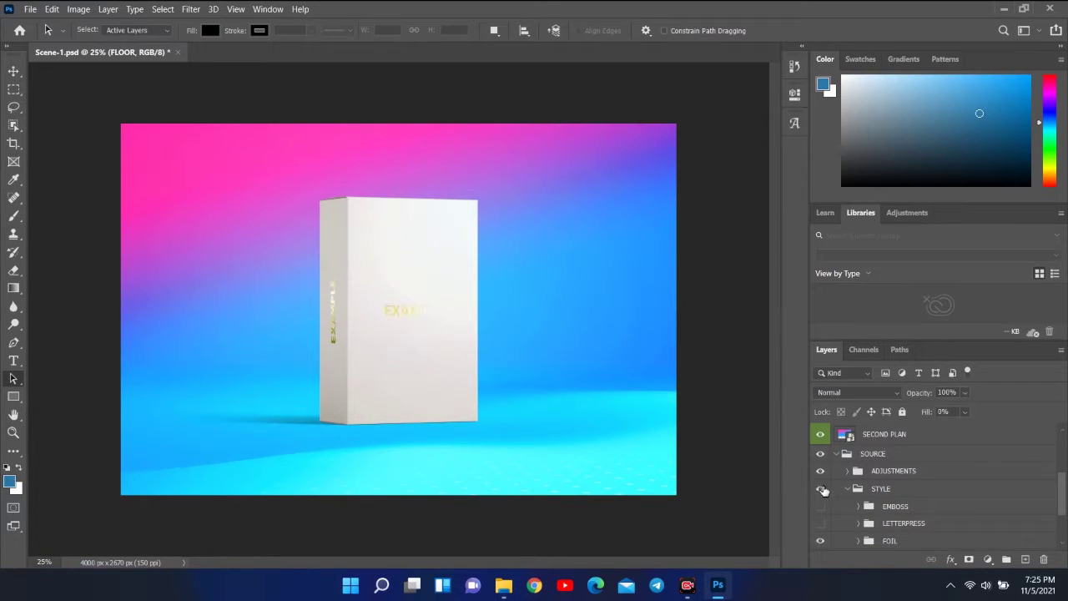
pyautogui.click(821, 490)
# Expand the FOIL group and select the SIDE A layer
pyautogui.scroll(-2, 900, 494)
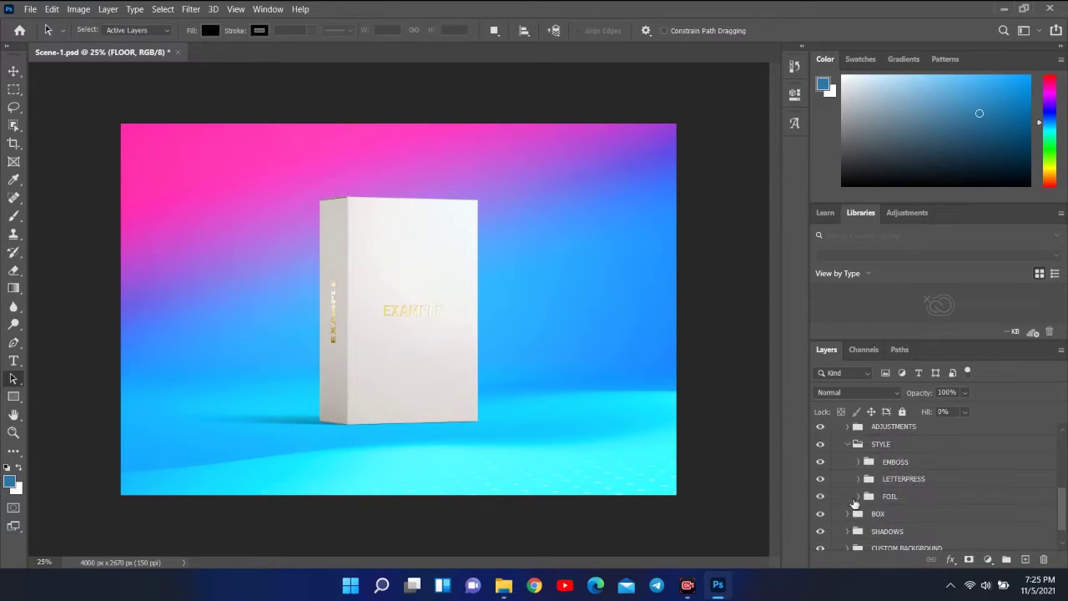
pyautogui.click(859, 496)
pyautogui.scroll(-2, 868, 501)
pyautogui.click(877, 472)
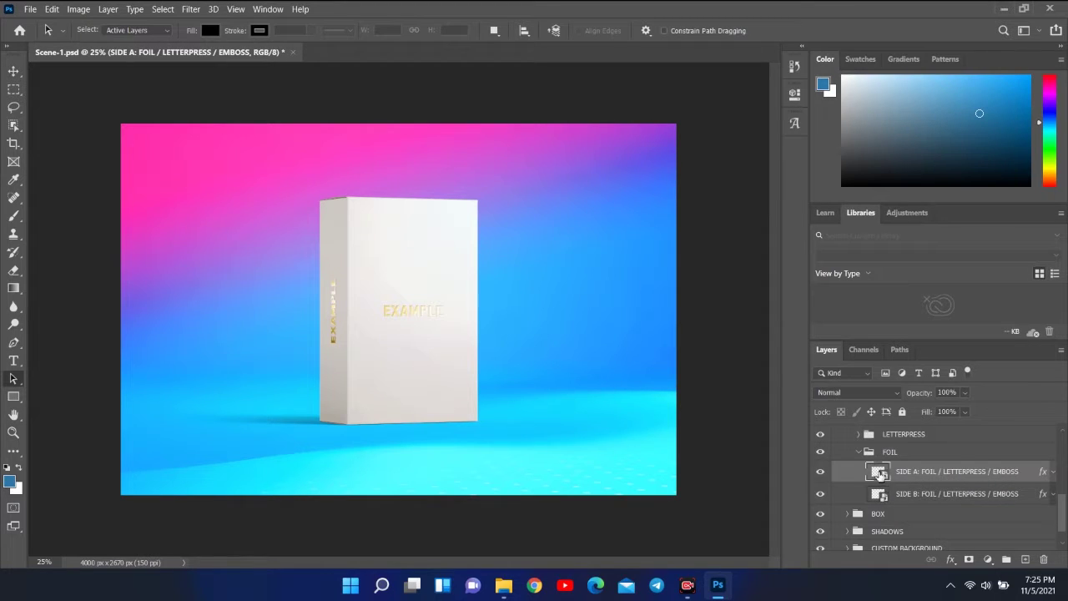
pyautogui.scroll(-5, 880, 474)
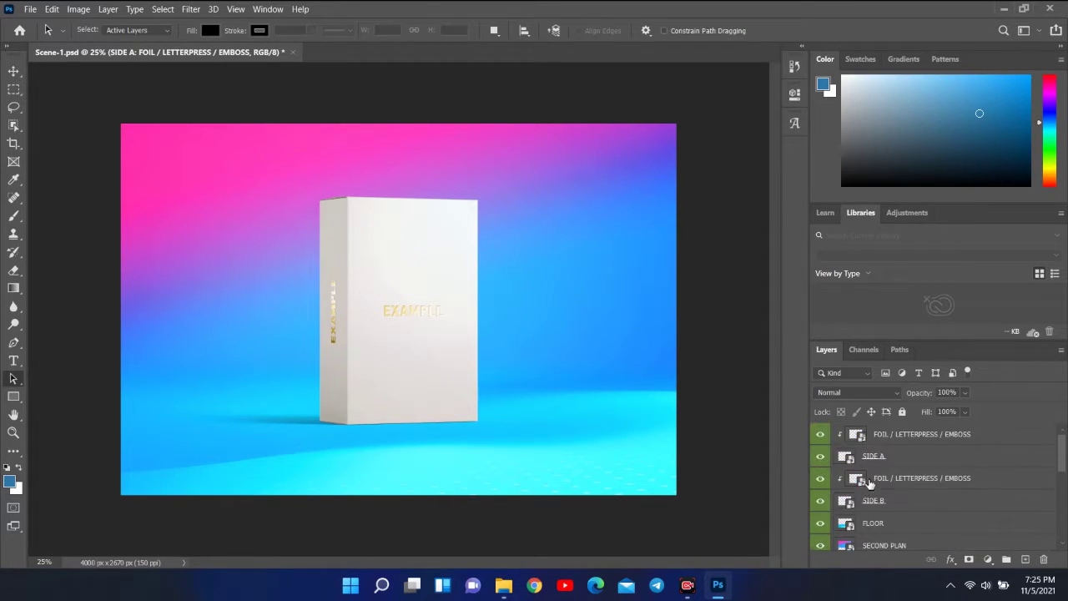
# Place the pink wavy b-1 pattern on the SIDE A front face and save it
pyautogui.click(934, 457)
pyautogui.doubleClick(834, 458)
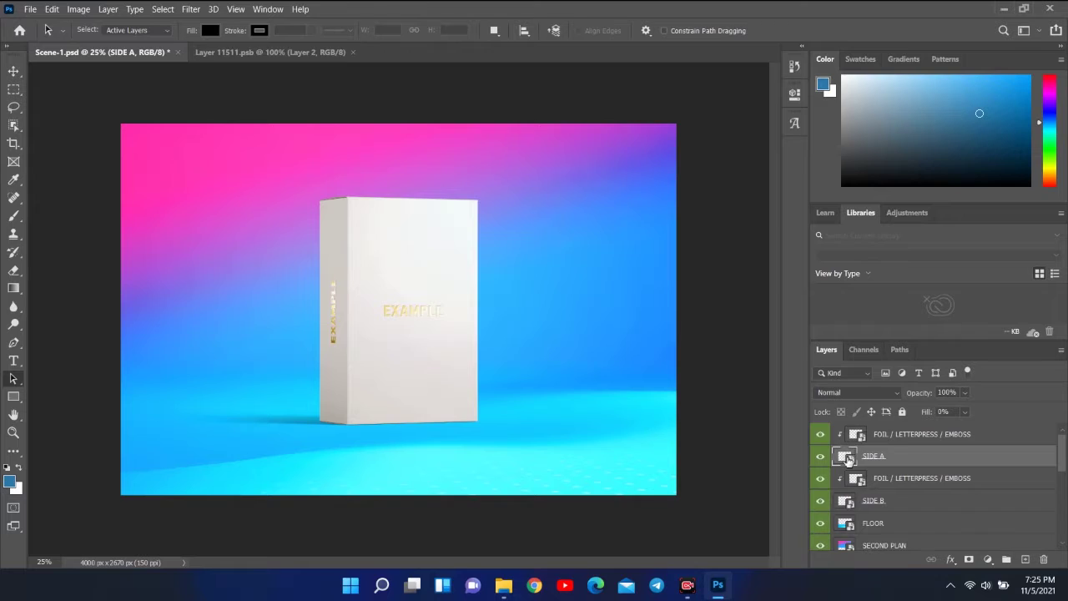
pyautogui.click(503, 584)
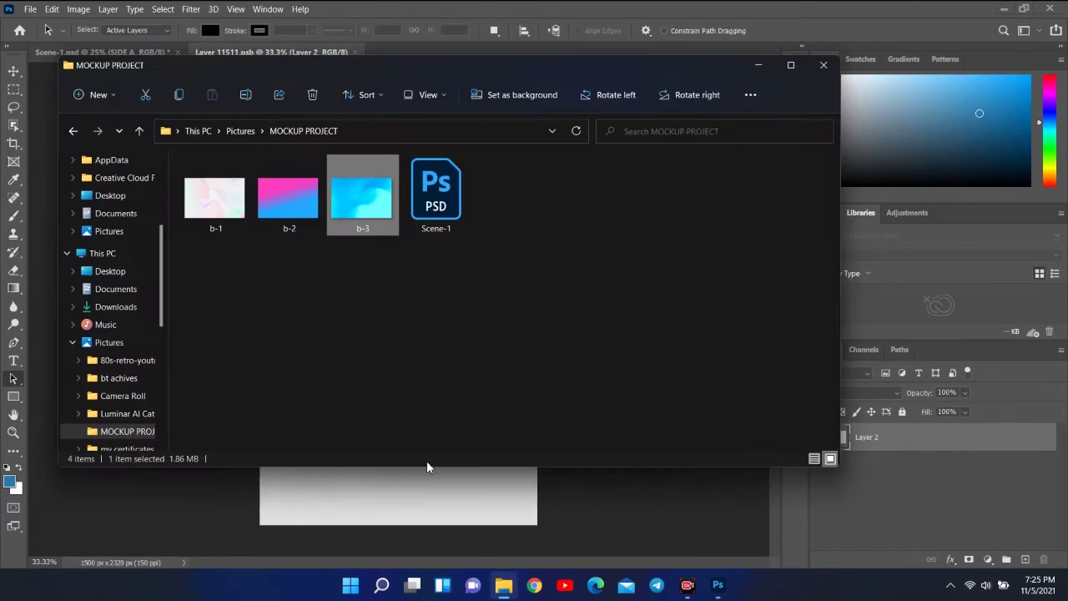
pyautogui.moveTo(217, 192); pyautogui.dragTo(365, 518)
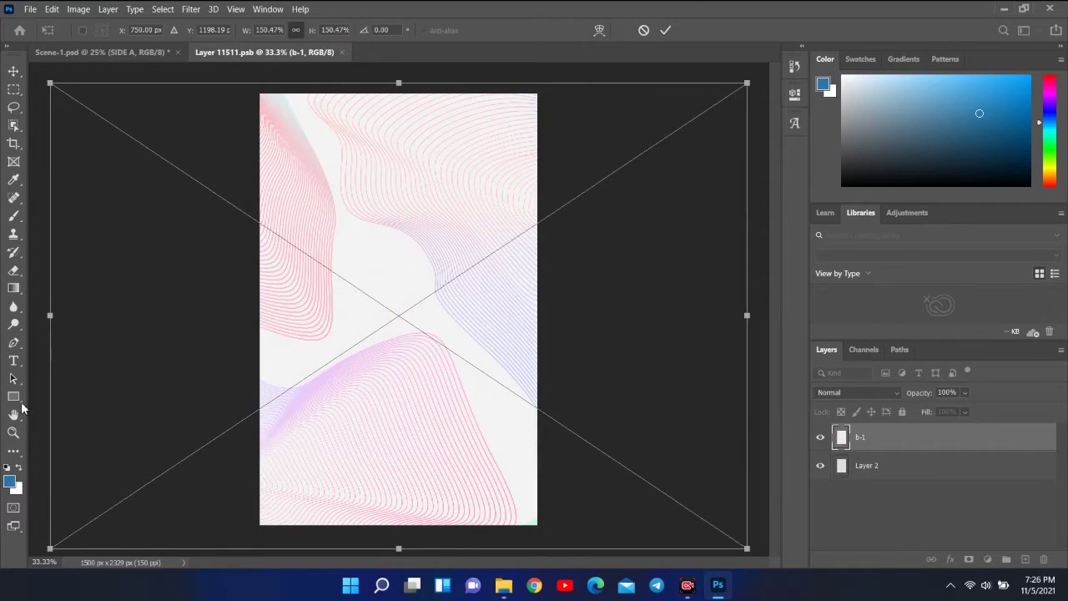
pyautogui.click(14, 378)
pyautogui.hotkey('ctrl', 's')
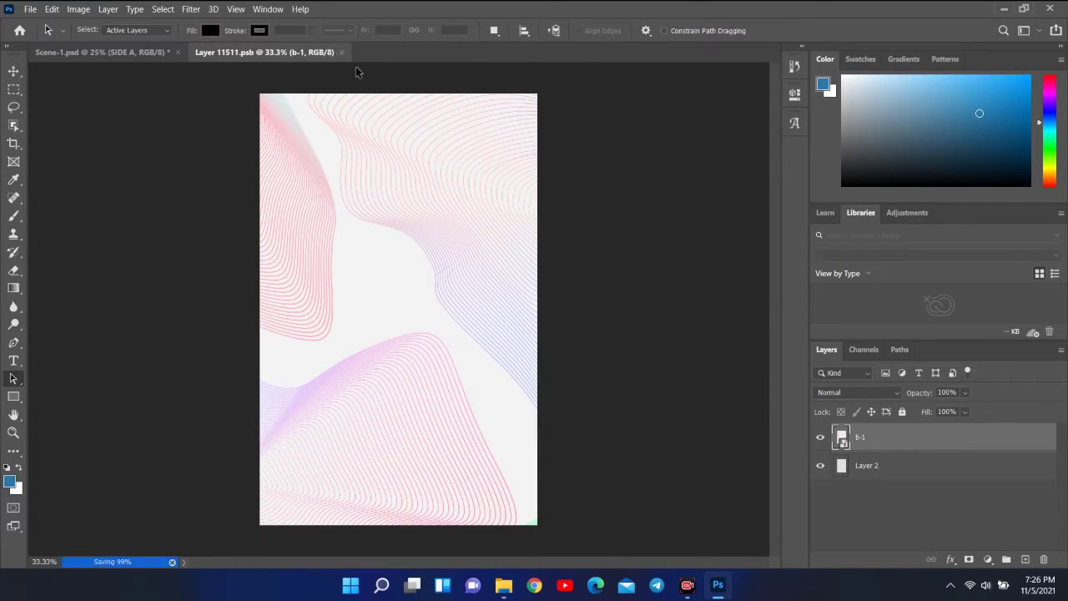
pyautogui.click(341, 51)
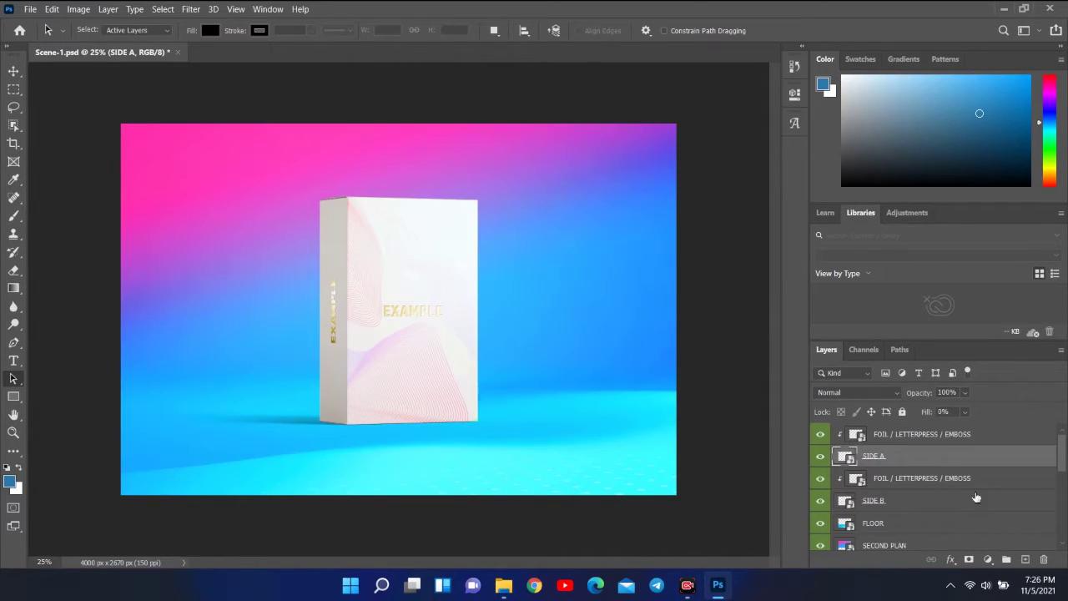
# Place b-1 on the SIDE B spine, stretch it to fill, and save
pyautogui.doubleClick(845, 501)
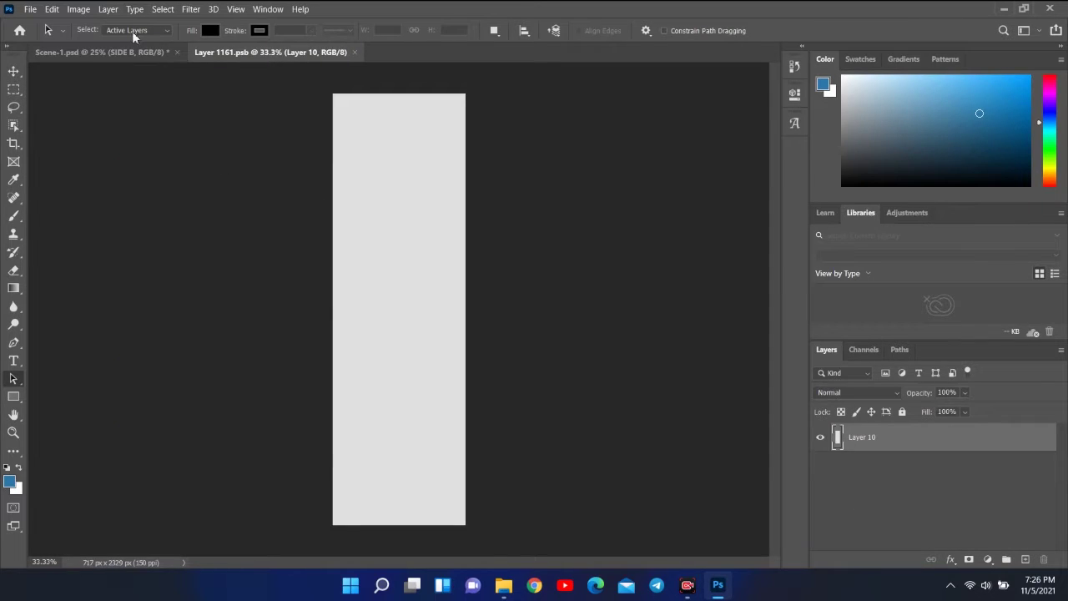
pyautogui.click(504, 584)
pyautogui.moveTo(220, 188); pyautogui.dragTo(411, 509)
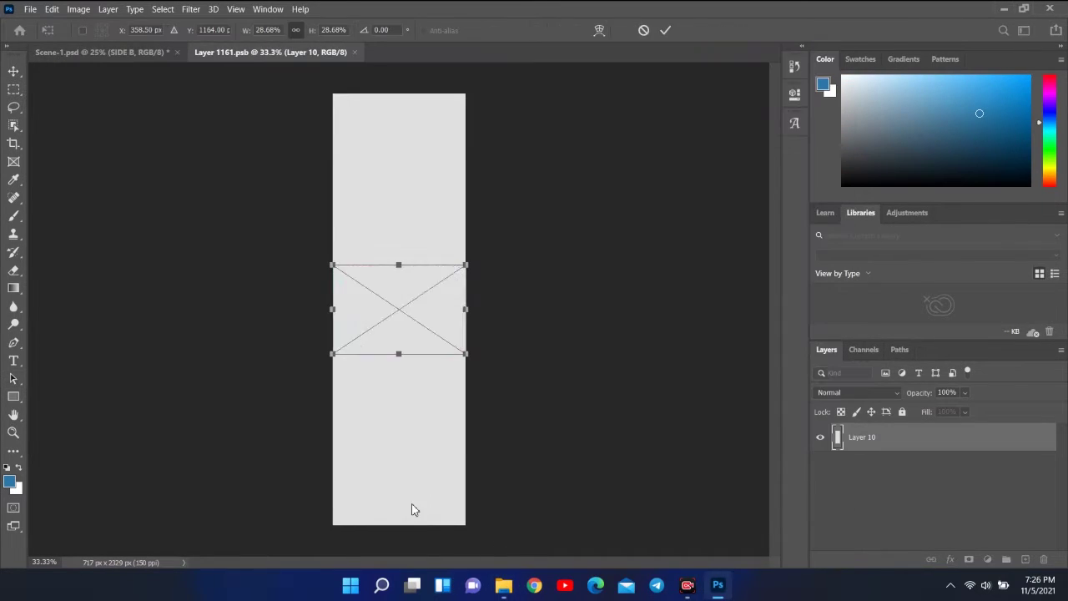
pyautogui.moveTo(398, 265); pyautogui.dragTo(399, 93)
pyautogui.moveTo(399, 353); pyautogui.dragTo(398, 525)
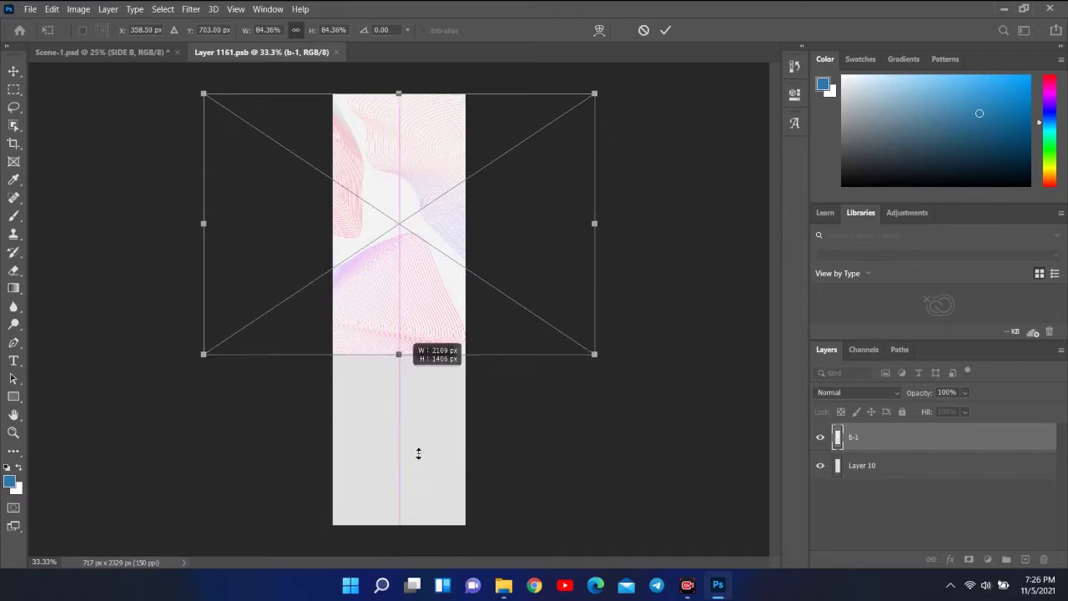
pyautogui.click(14, 378)
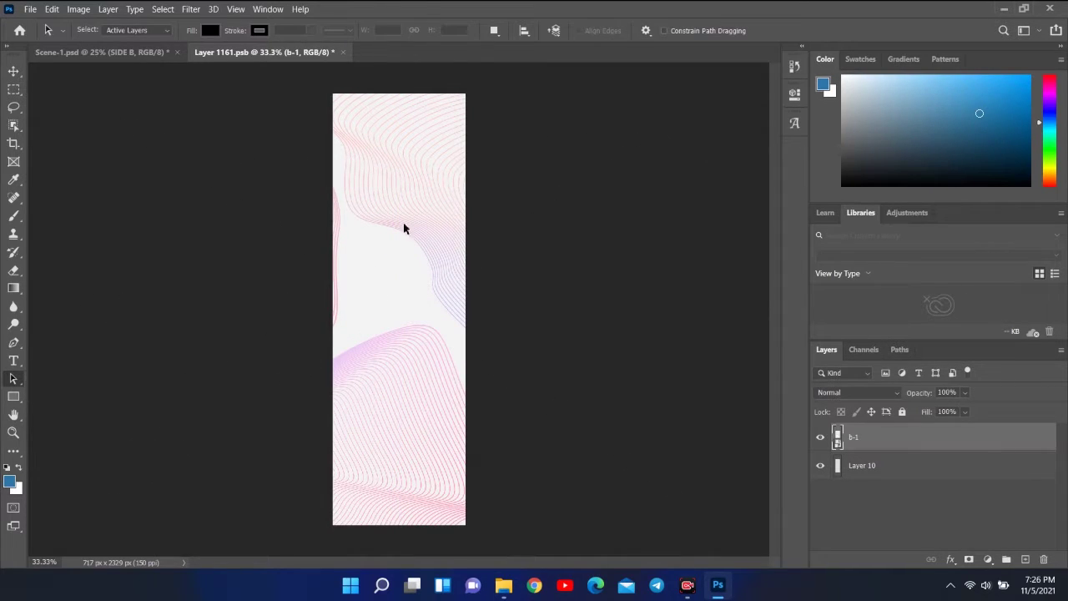
pyautogui.hotkey('ctrl', 's')
# Return to the mockup and open the front foil text artwork under STYLE
pyautogui.click(342, 51)
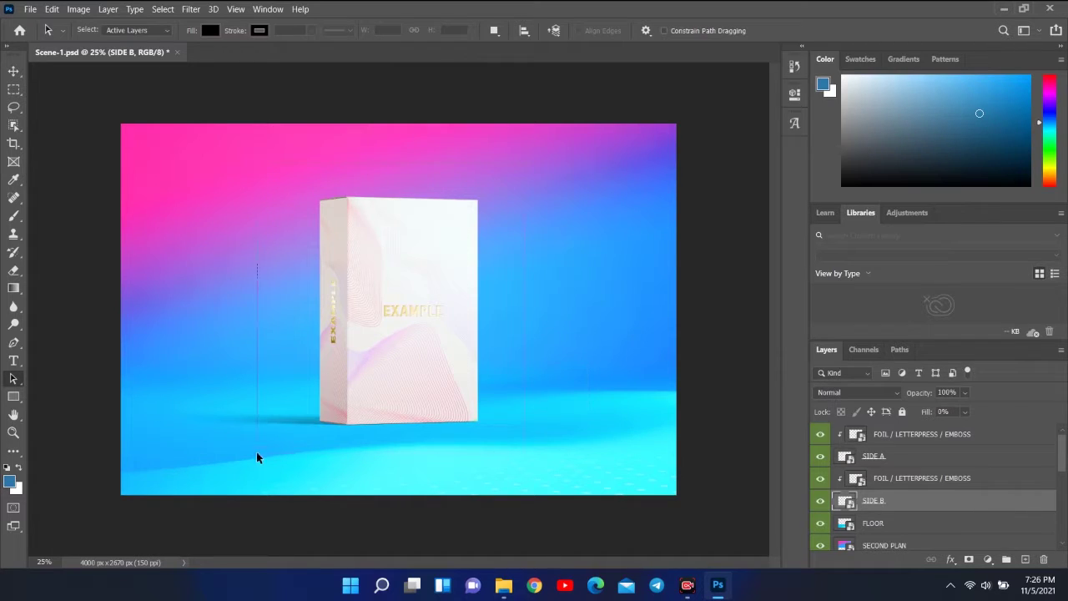
pyautogui.scroll(-3, 968, 509)
pyautogui.scroll(-2, 960, 516)
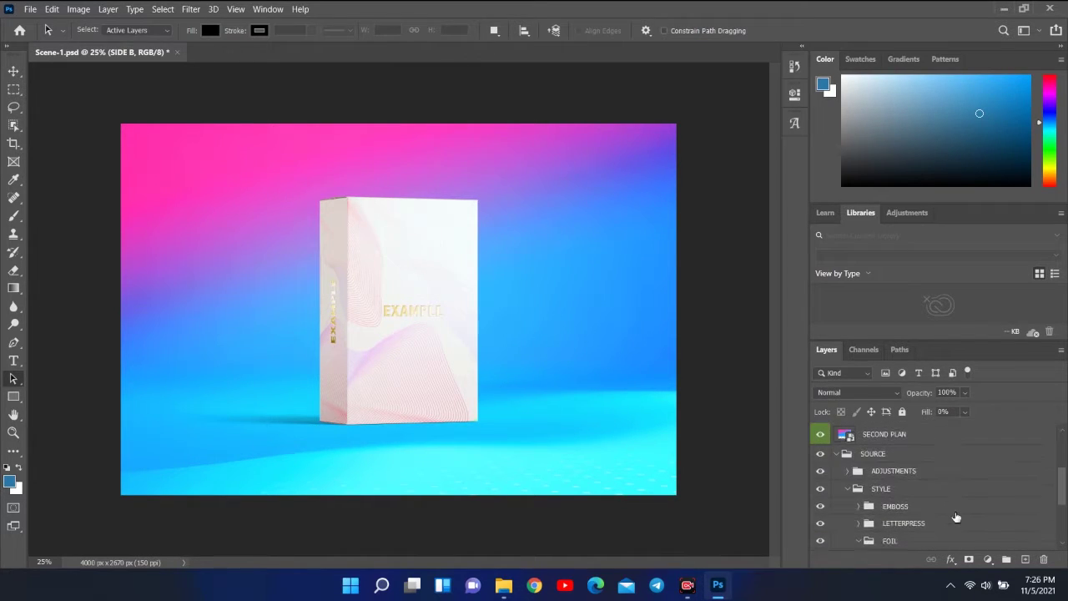
pyautogui.click(847, 488)
pyautogui.scroll(-1, 859, 492)
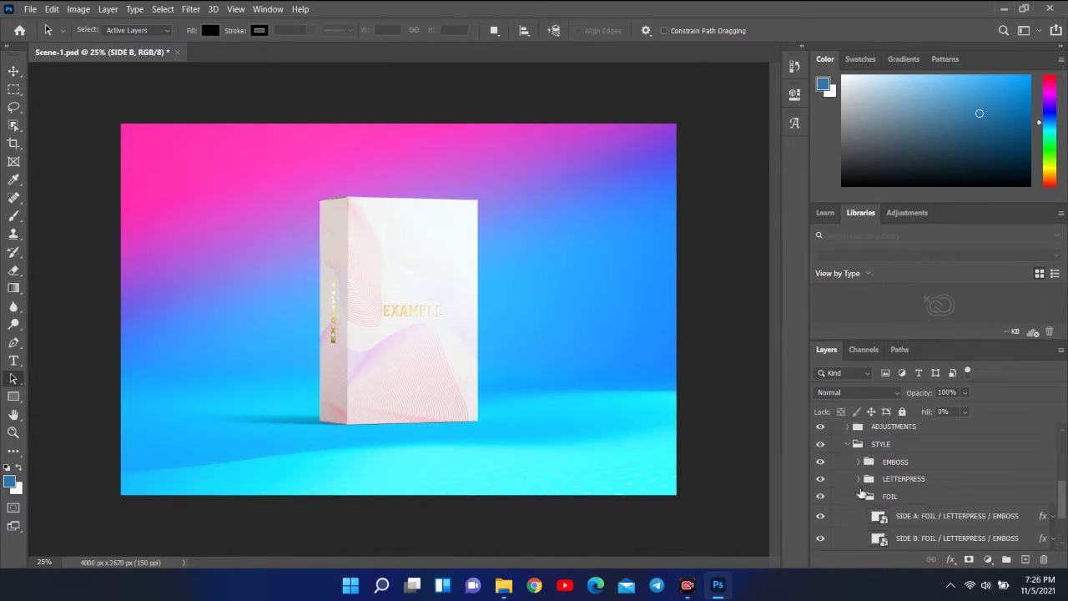
pyautogui.scroll(-1, 868, 493)
pyautogui.doubleClick(880, 472)
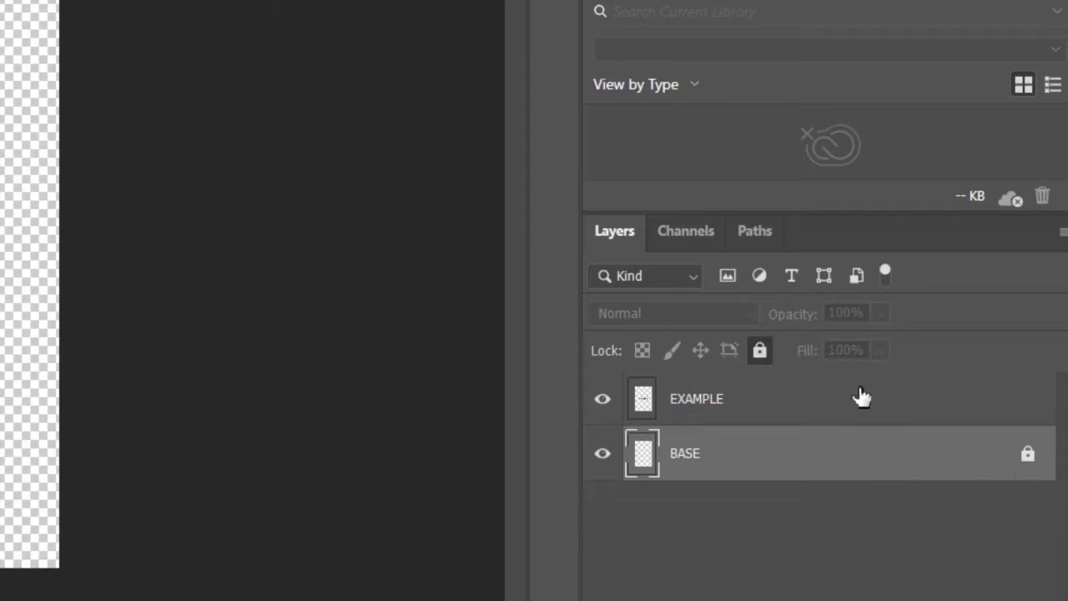
# Delete the EXAMPLE text layer, leaving only BASE
pyautogui.click(808, 403)
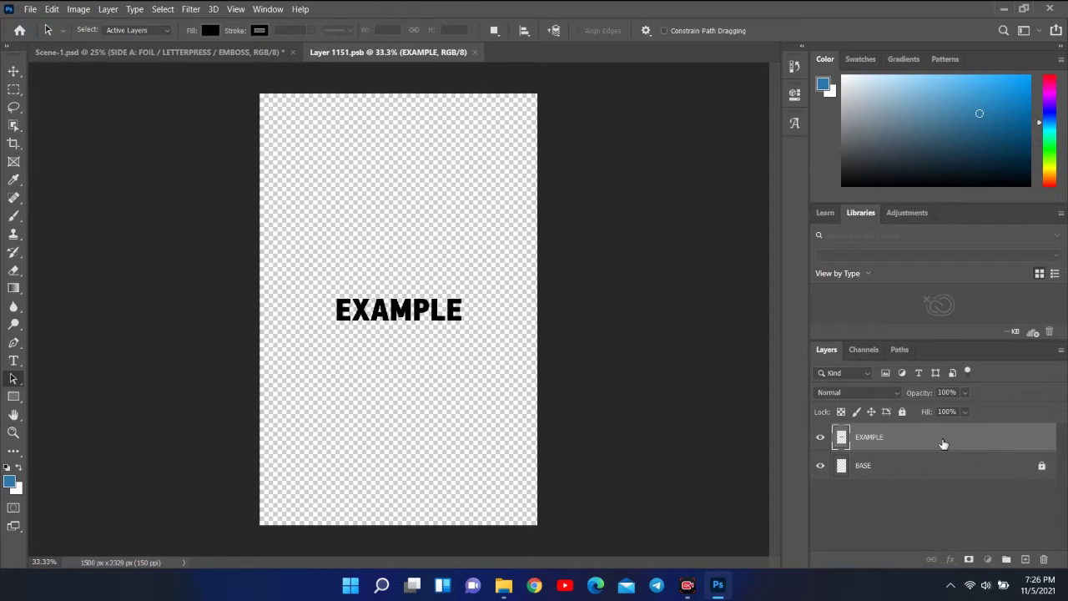
pyautogui.rightClick(942, 445)
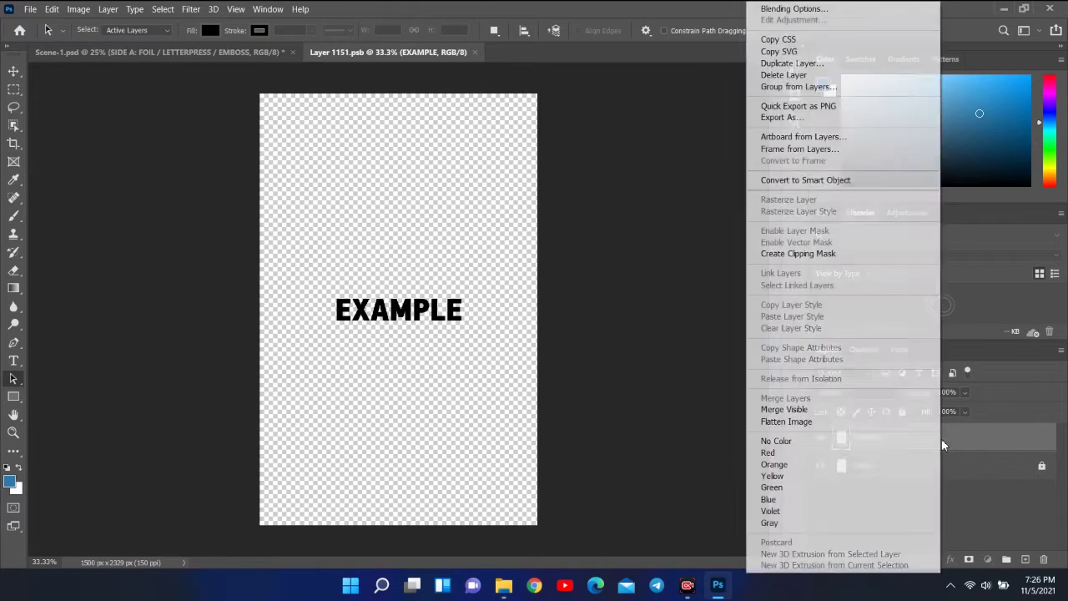
pyautogui.click(809, 78)
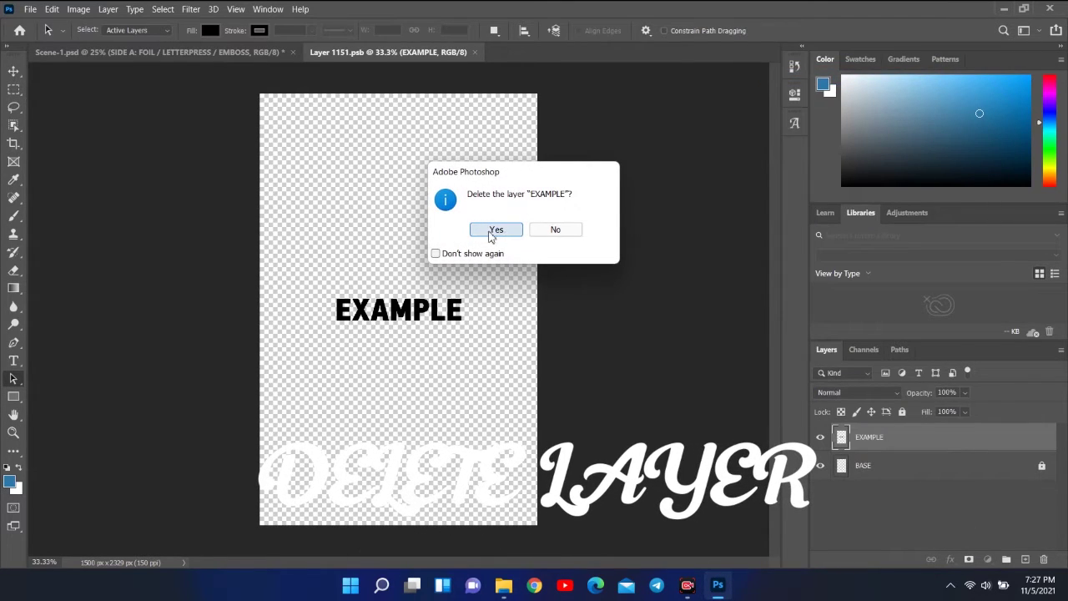
pyautogui.click(517, 228)
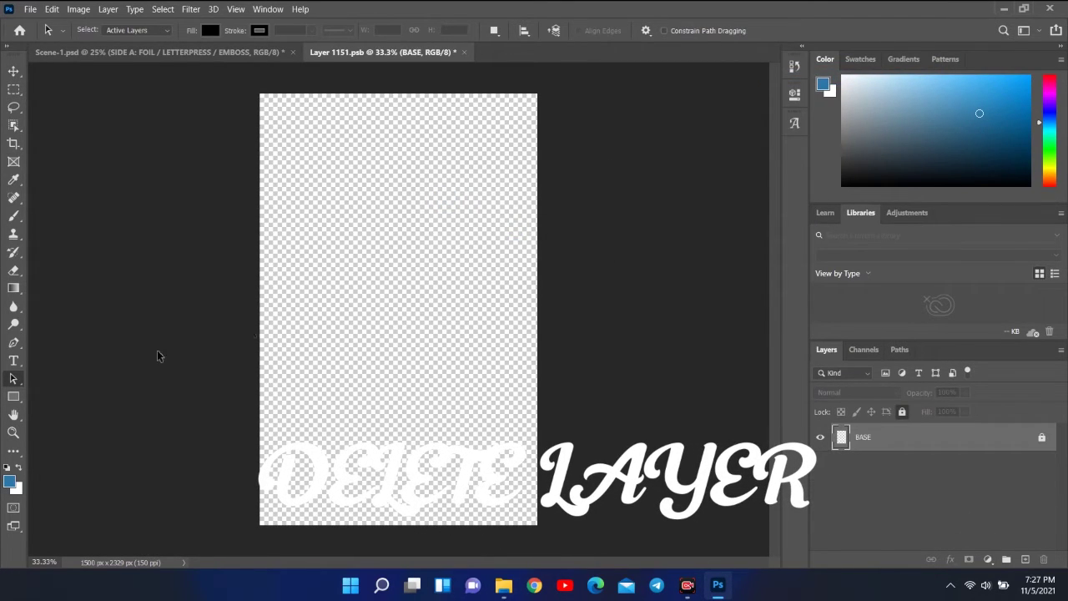
# Add a red 72 pt Palatino Script 'PREMIER PRO' title across the artwork's middle
pyautogui.click(17, 362)
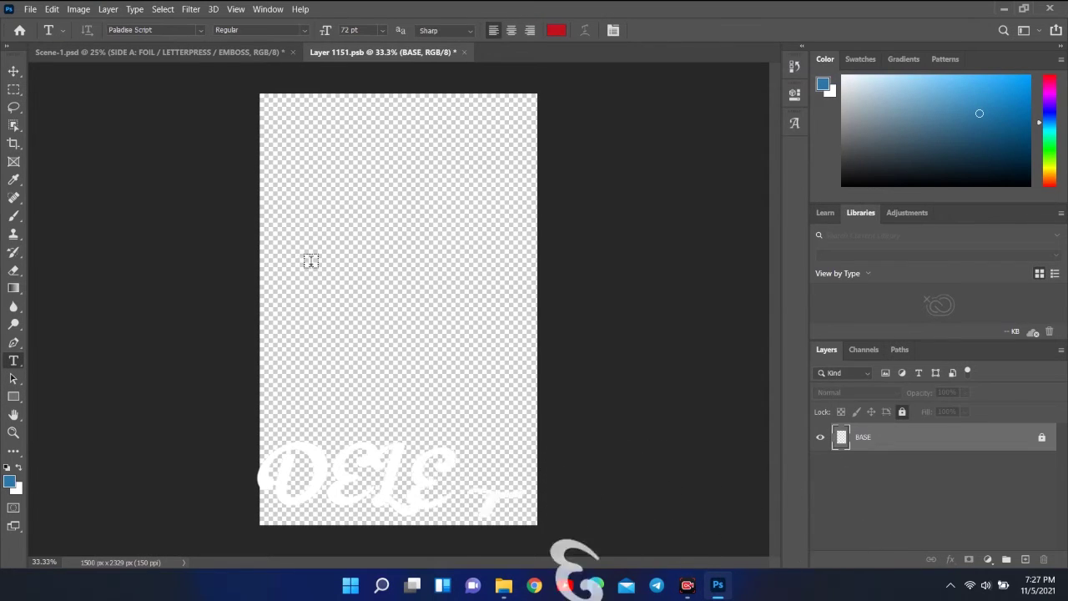
pyautogui.moveTo(285, 262); pyautogui.dragTo(504, 313)
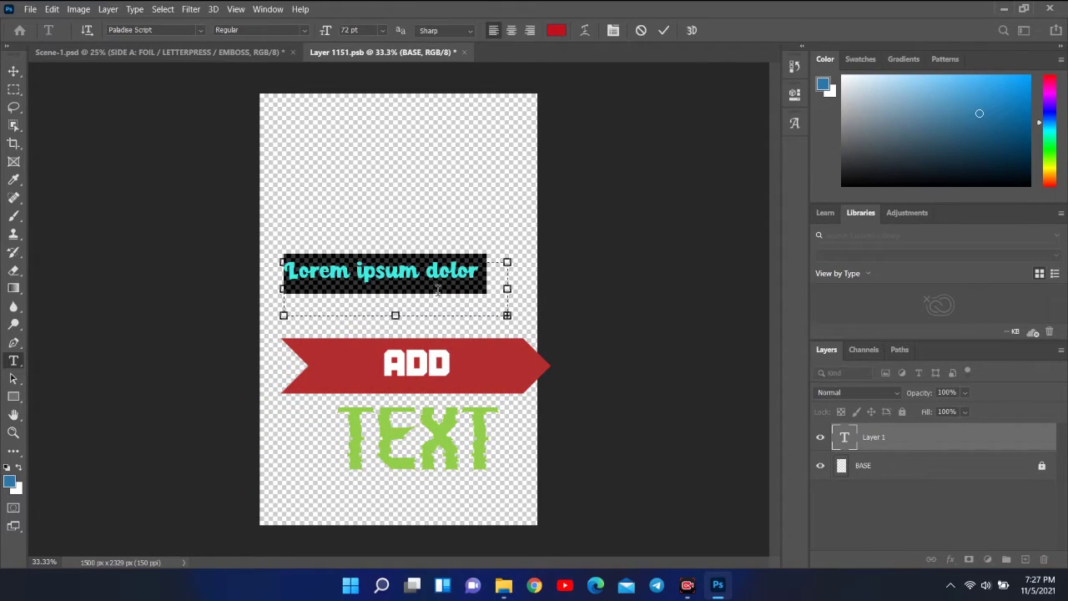
pyautogui.write('PR')
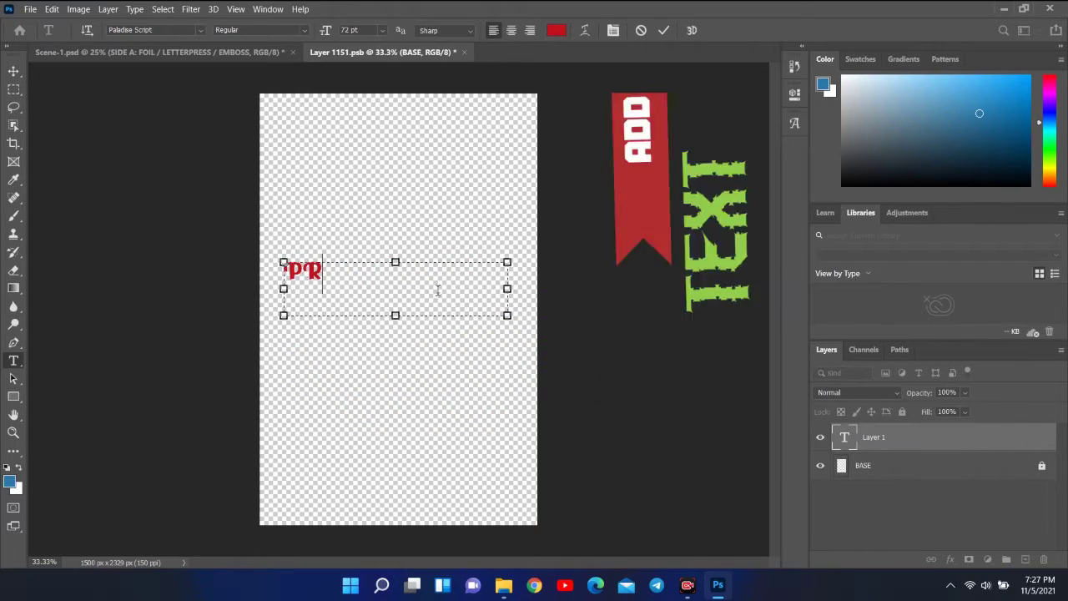
pyautogui.write('EMIER')
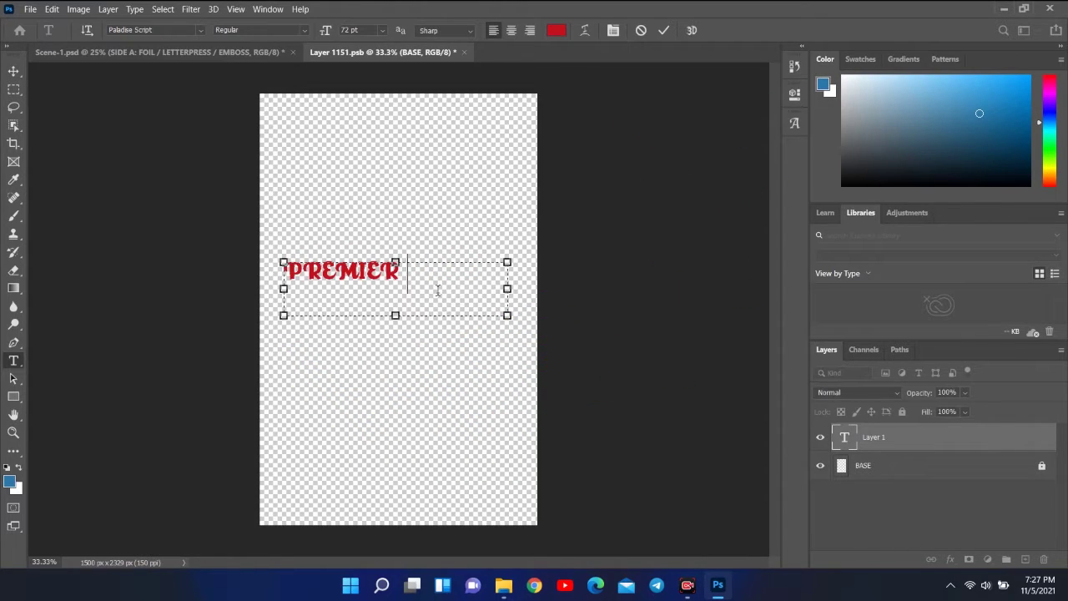
pyautogui.write('PRO')
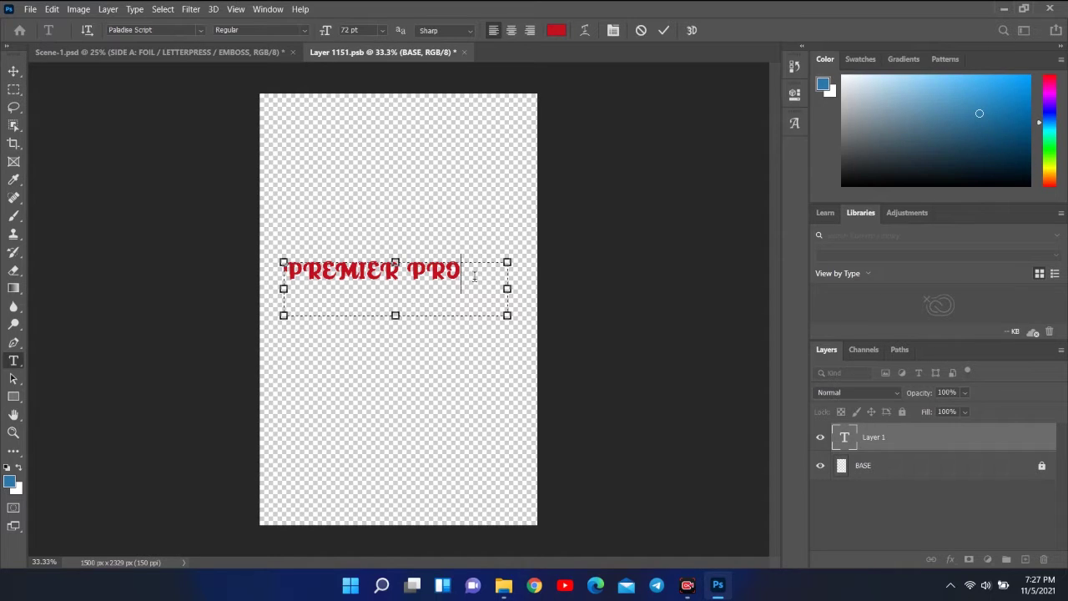
pyautogui.moveTo(452, 365); pyautogui.dragTo(462, 365)
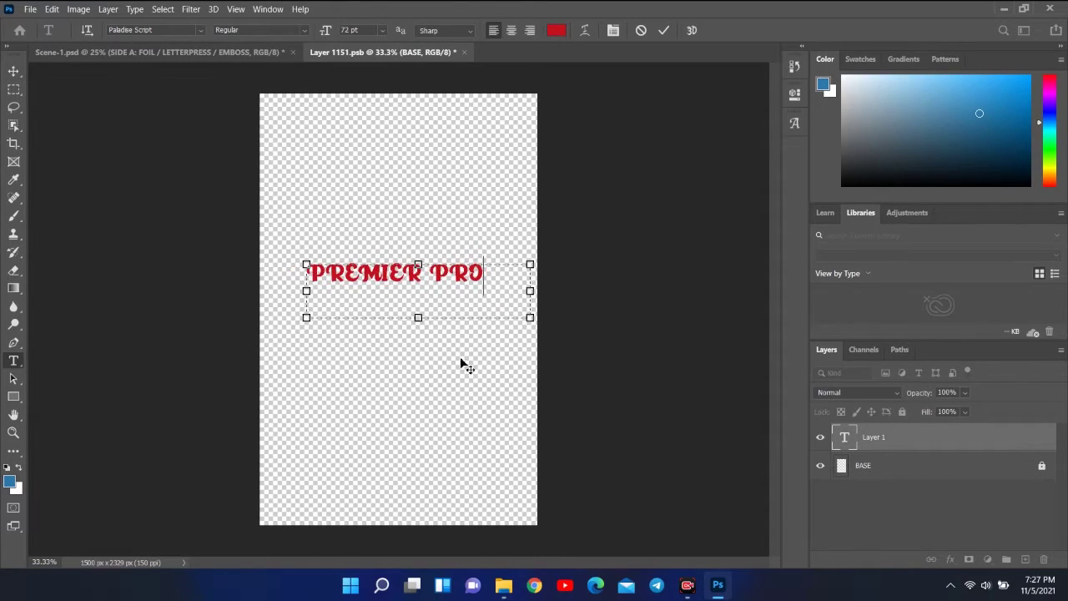
pyautogui.click(14, 363)
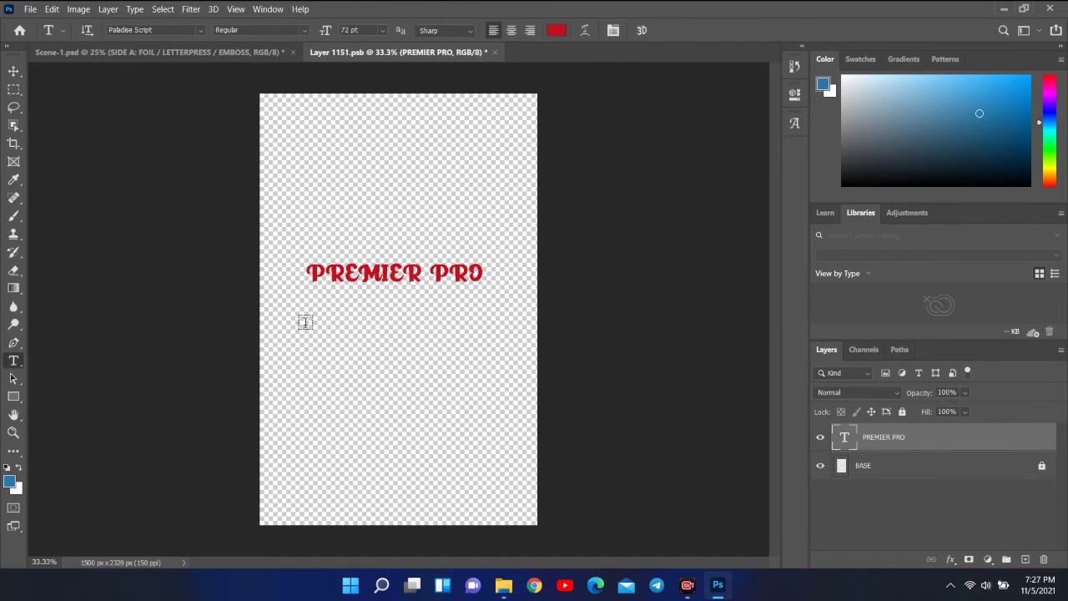
# Type the second line ANIMATED BACKROUNDS in a text box below PREMIER PRO
pyautogui.moveTo(285, 300); pyautogui.dragTo(510, 339)
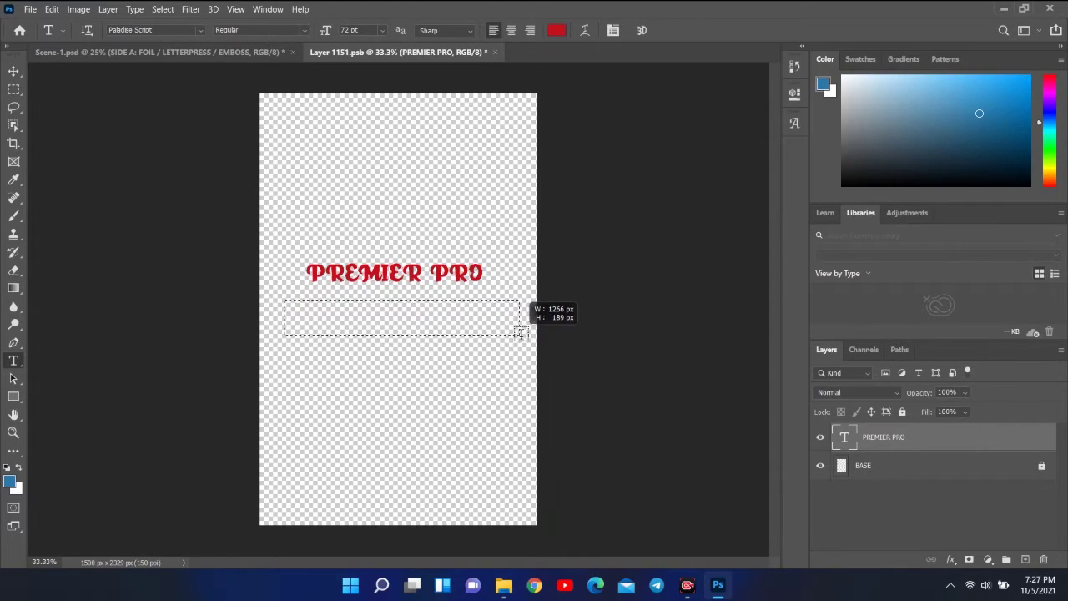
pyautogui.moveTo(511, 339); pyautogui.dragTo(520, 342)
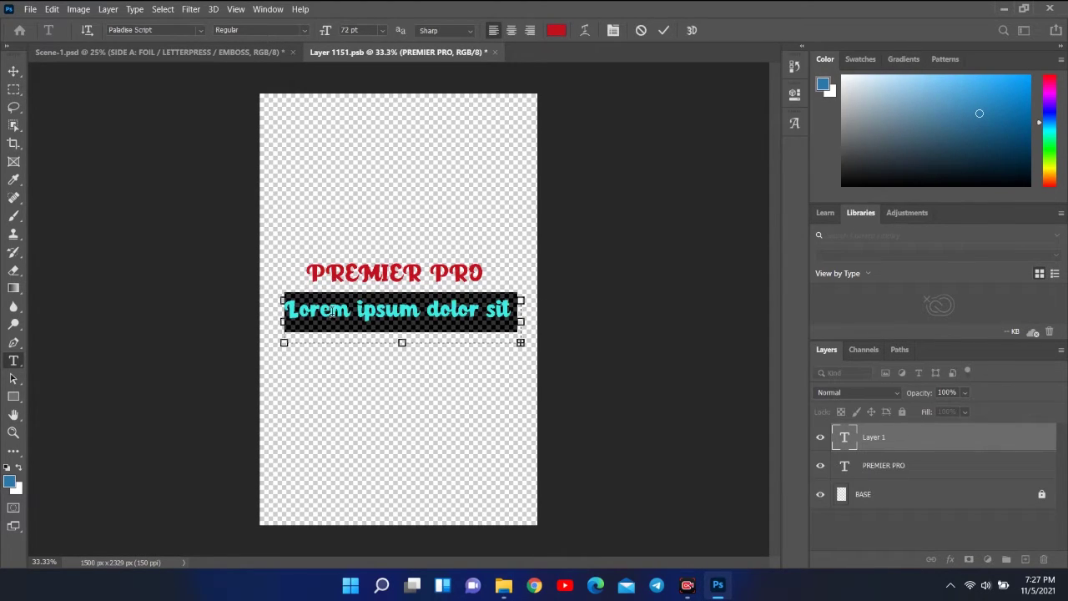
pyautogui.write('ANIMATD')
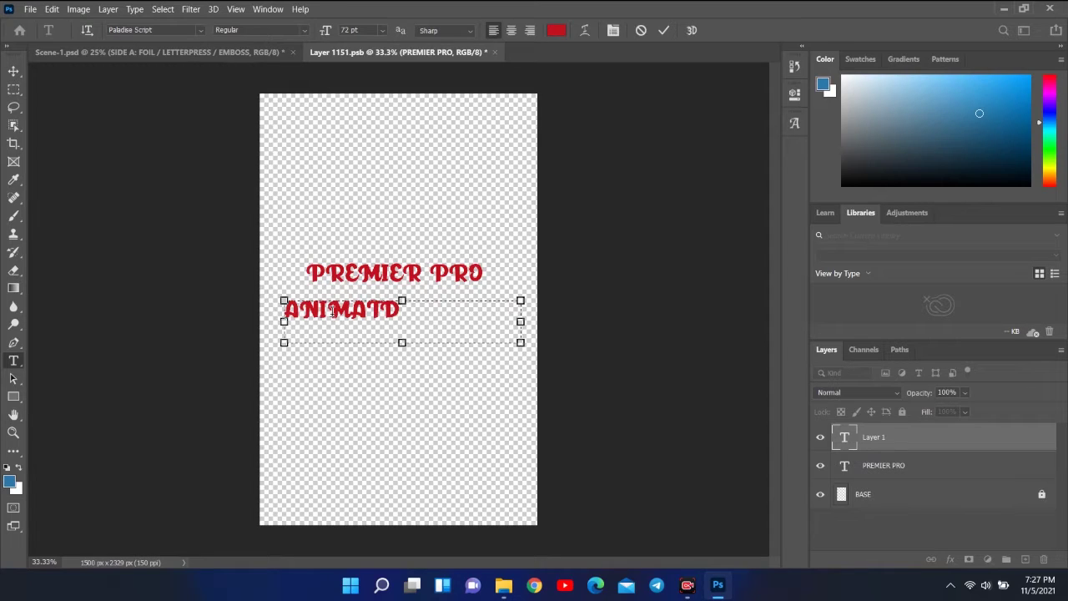
pyautogui.press('BackSpace')
pyautogui.write('ED')
pyautogui.write(' BACK-')
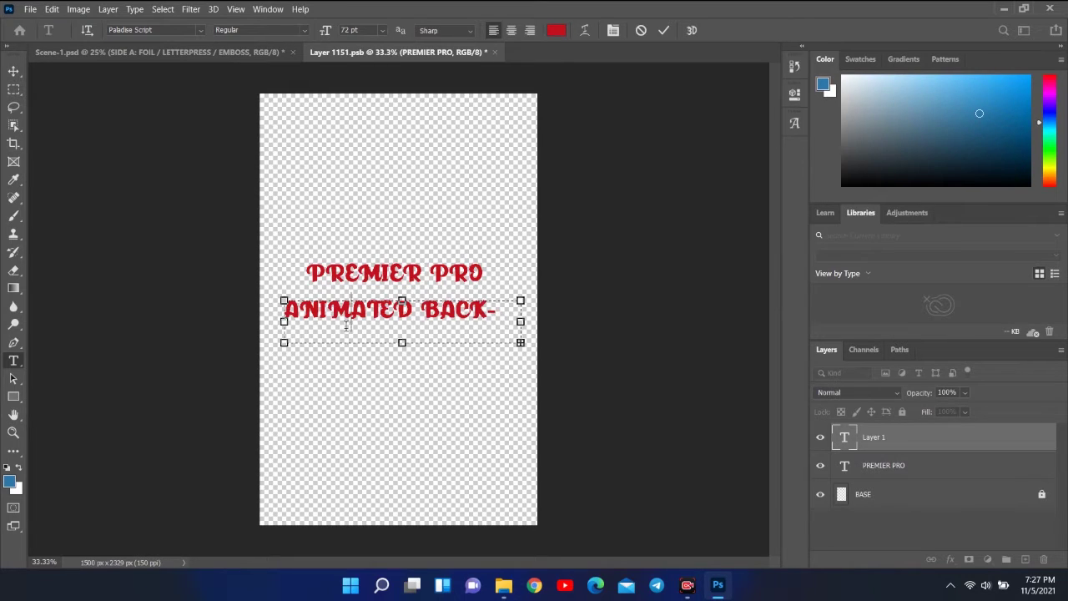
pyautogui.doubleClick(346, 326)
pyautogui.hotkey('ctrl', 'a')
# Set the second line to 60 pt, widen its box, and centre it beneath the title
pyautogui.click(382, 30)
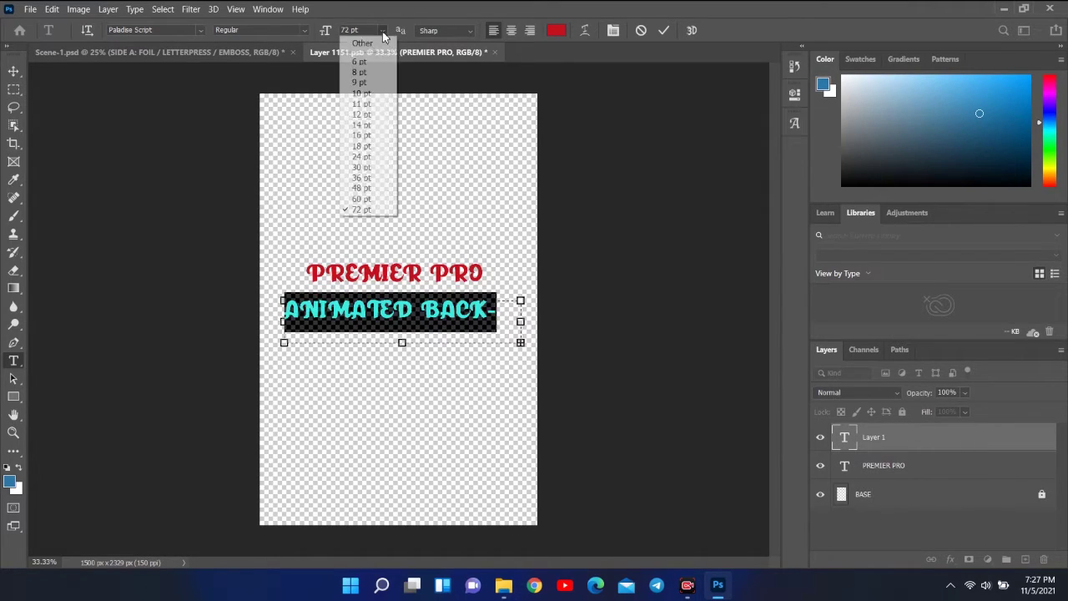
pyautogui.click(363, 199)
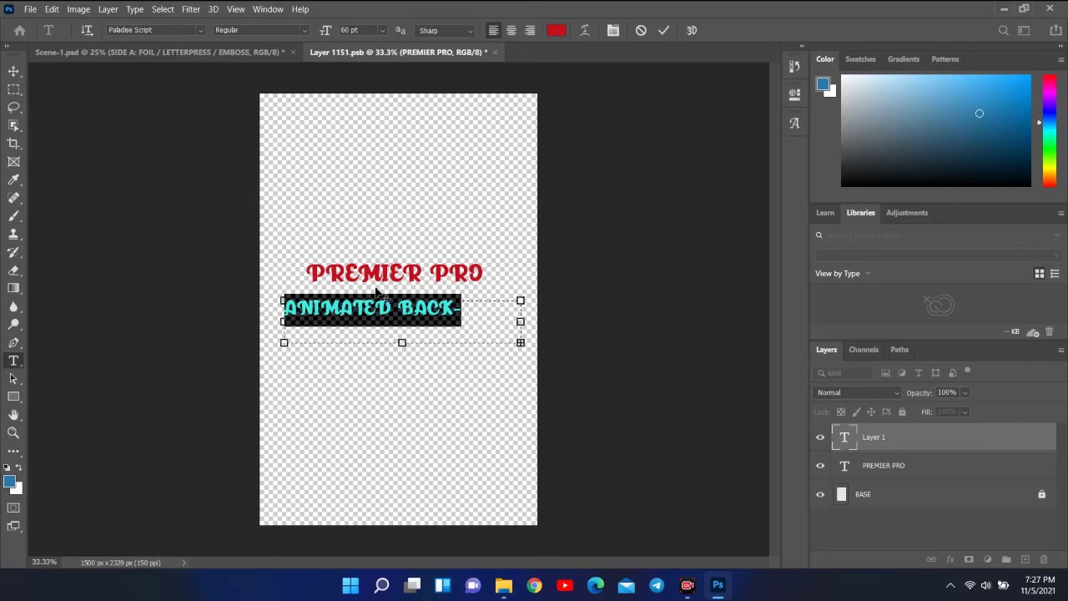
pyautogui.click(464, 317)
pyautogui.moveTo(520, 342); pyautogui.dragTo(569, 366)
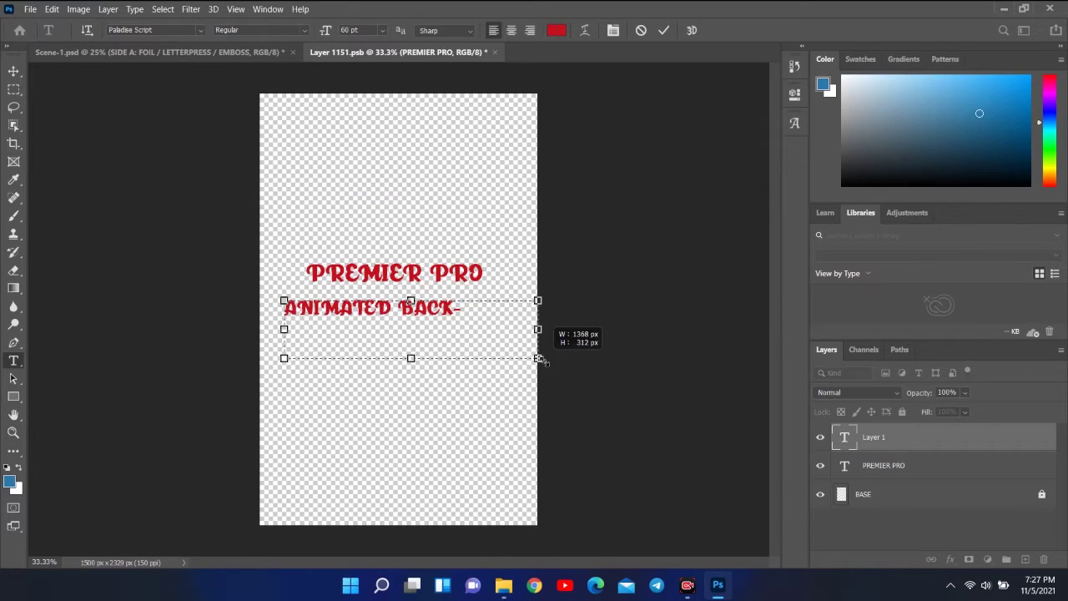
pyautogui.write('ROUNDS')
pyautogui.moveTo(441, 396); pyautogui.dragTo(429, 388)
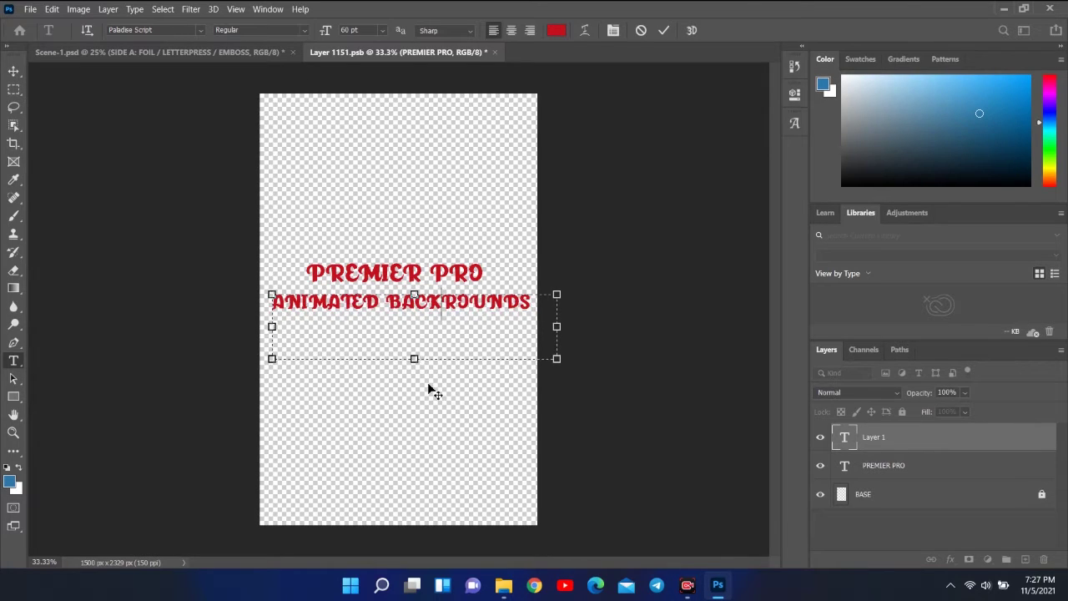
pyautogui.click(14, 380)
pyautogui.click(12, 362)
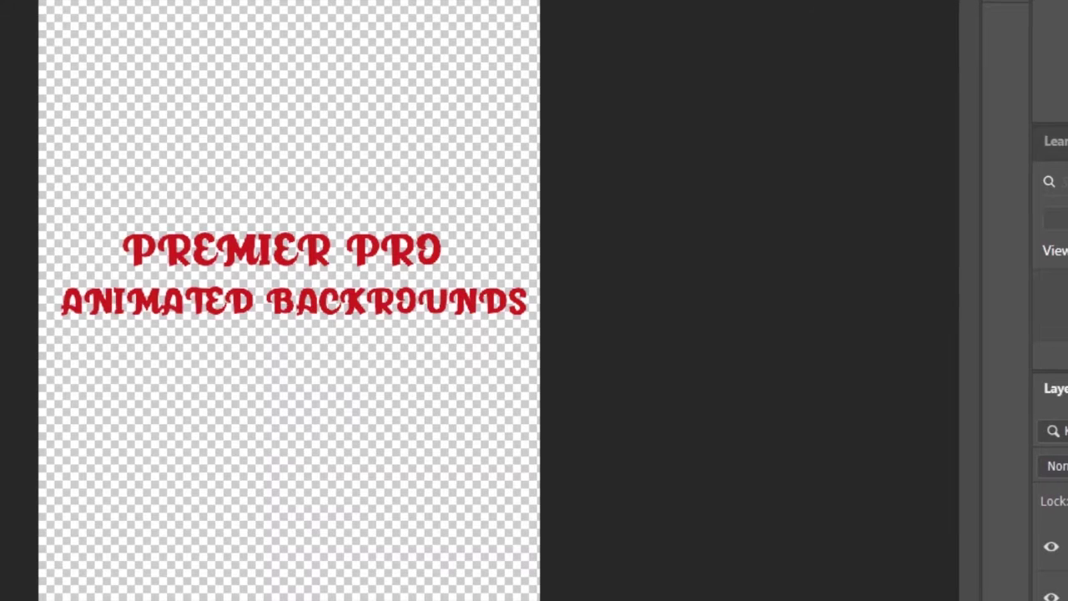
# Close the front foil artwork, saving the new text back onto the box
pyautogui.click(540, 52)
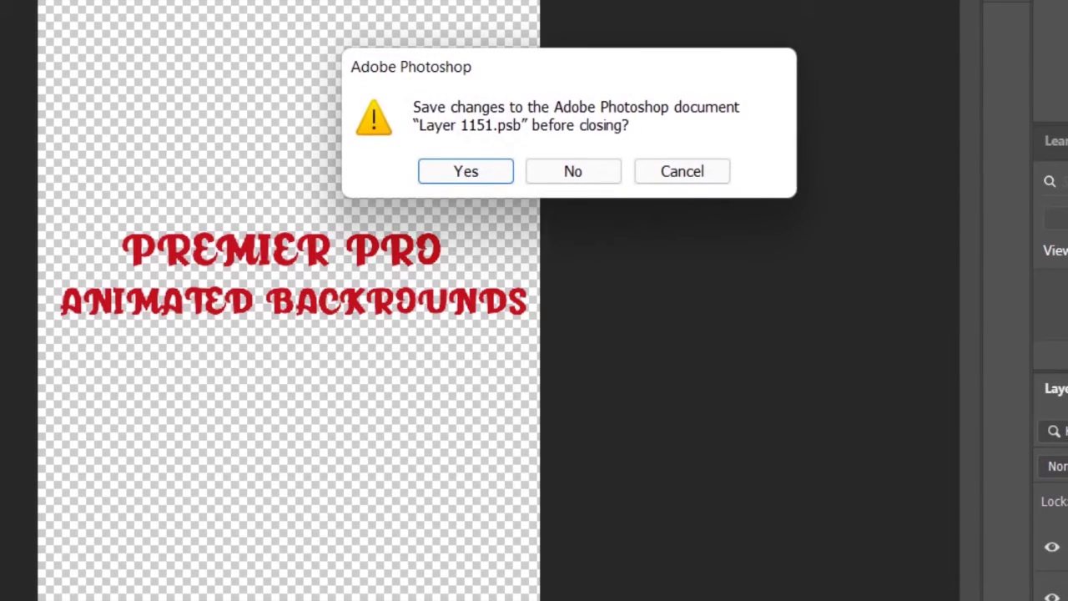
pyautogui.click(451, 173)
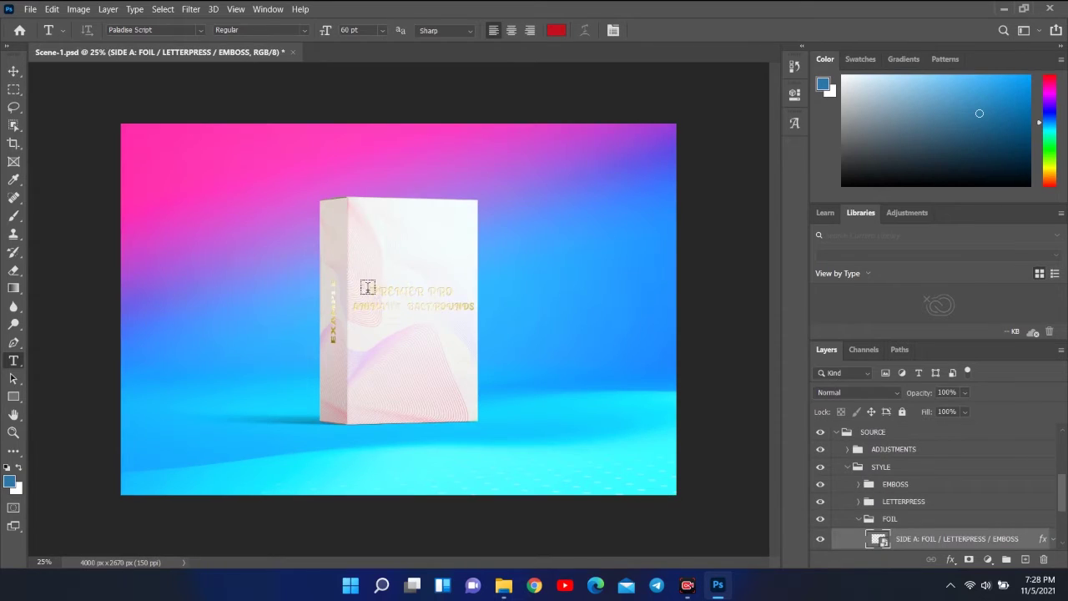
pyautogui.click(13, 378)
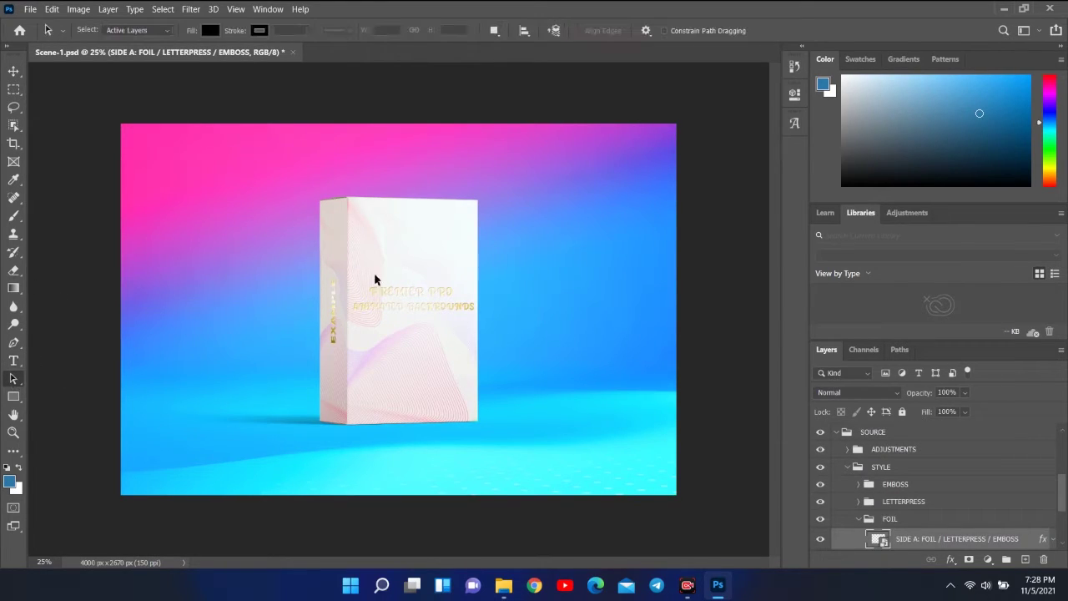
pyautogui.moveTo(357, 276); pyautogui.dragTo(479, 344)
pyautogui.click(489, 269)
pyautogui.scroll(-3, 956, 502)
# Open the SIDE B spine artwork and delete its Example text layer
pyautogui.doubleClick(879, 473)
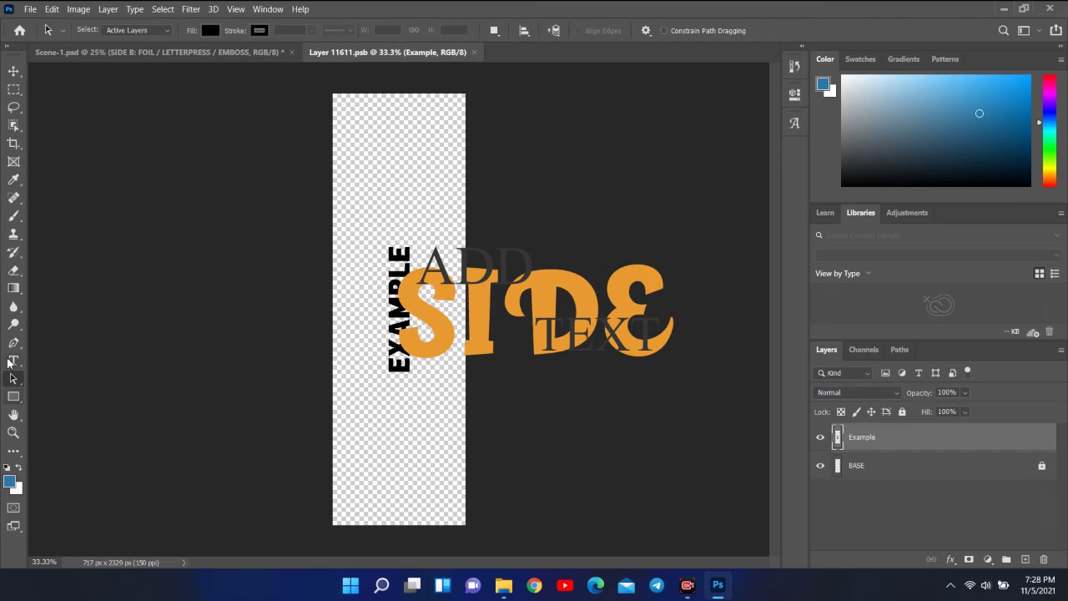
pyautogui.rightClick(911, 440)
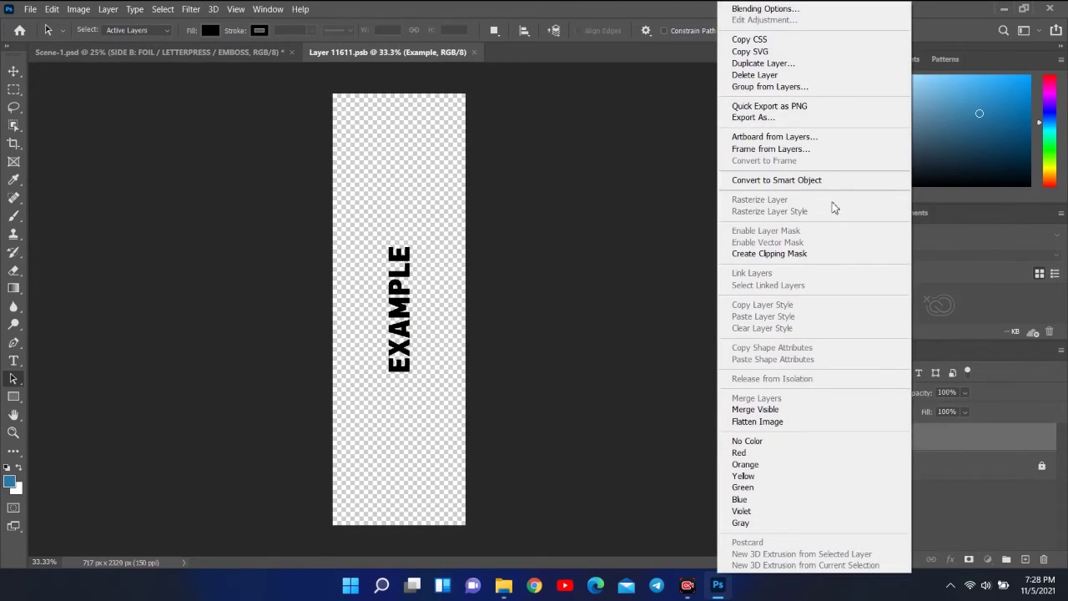
pyautogui.click(786, 77)
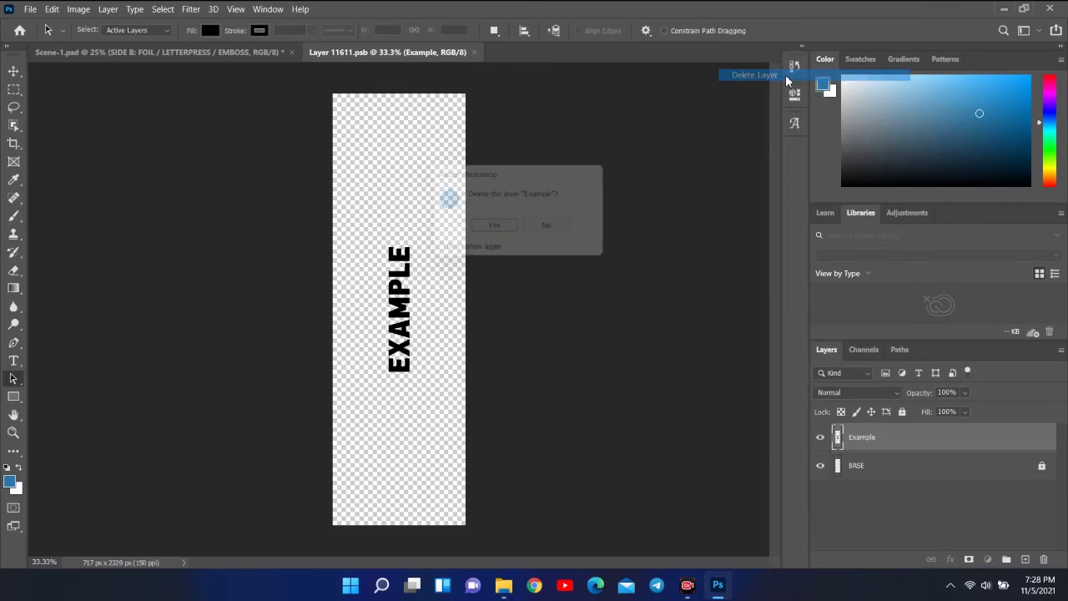
pyautogui.click(494, 232)
# Switch to the Vertical Type Tool and start a text column near the top of the spine
pyautogui.click(15, 364)
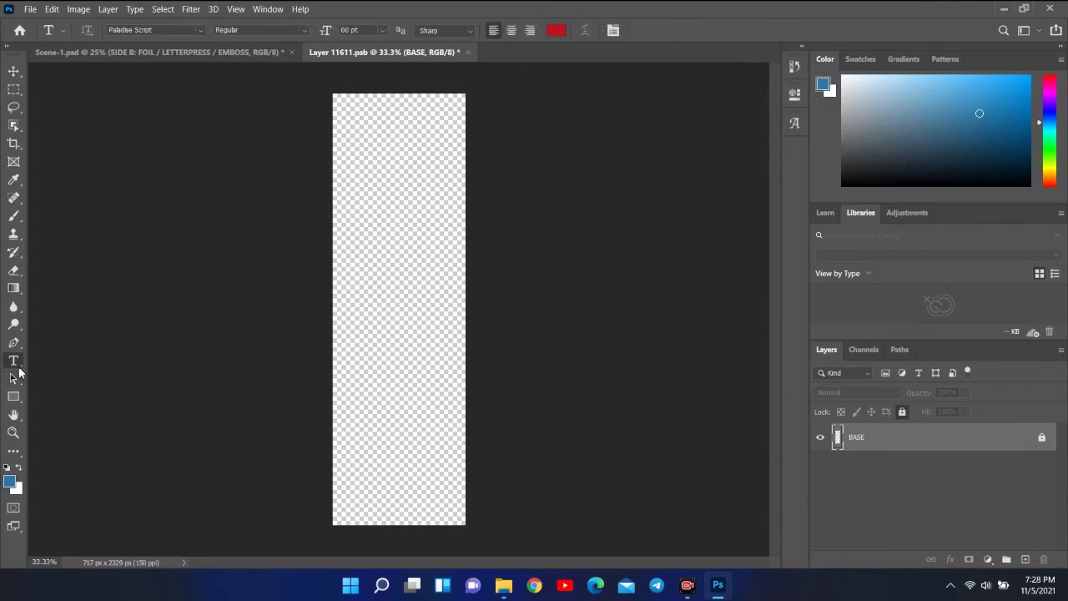
pyautogui.rightClick(15, 364)
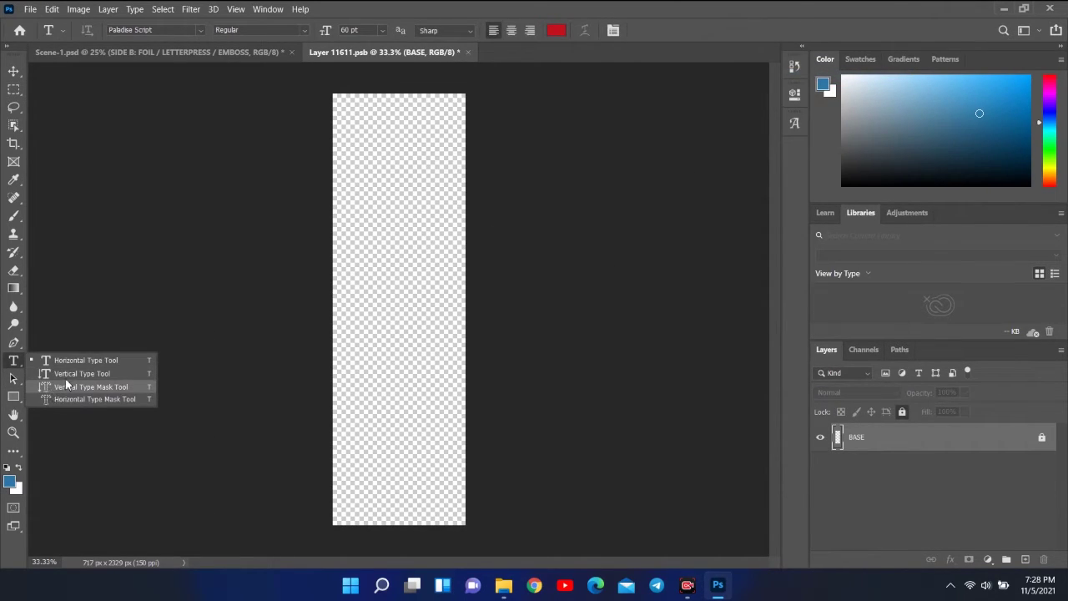
pyautogui.click(97, 376)
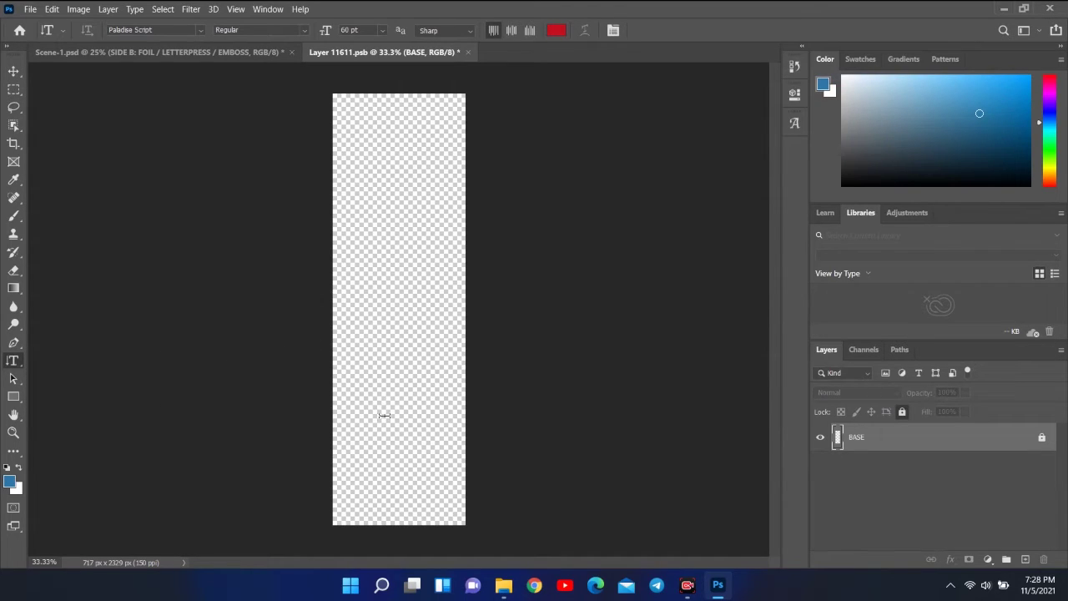
pyautogui.click(386, 253)
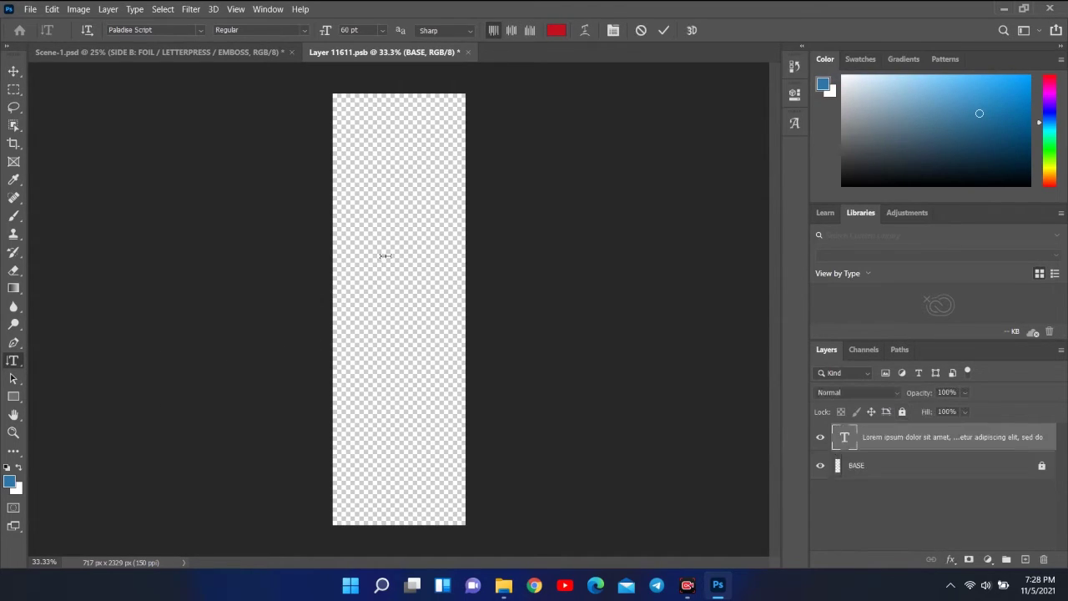
pyautogui.click(388, 161)
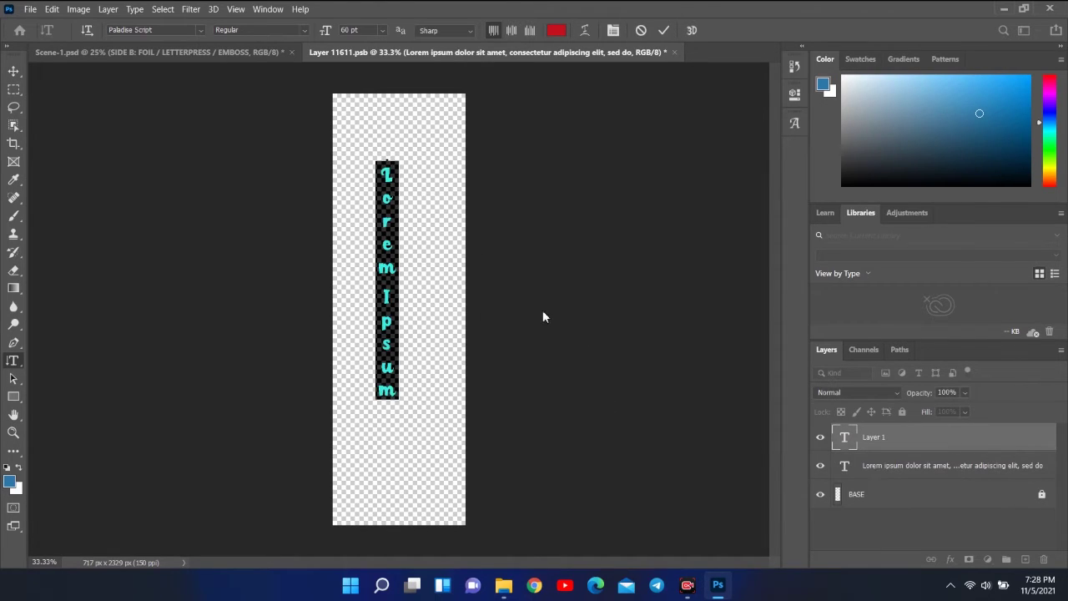
# Enter the vertical text '50 BACKROUNDS', centre it slightly right on the spine, and commit it
pyautogui.write('S')
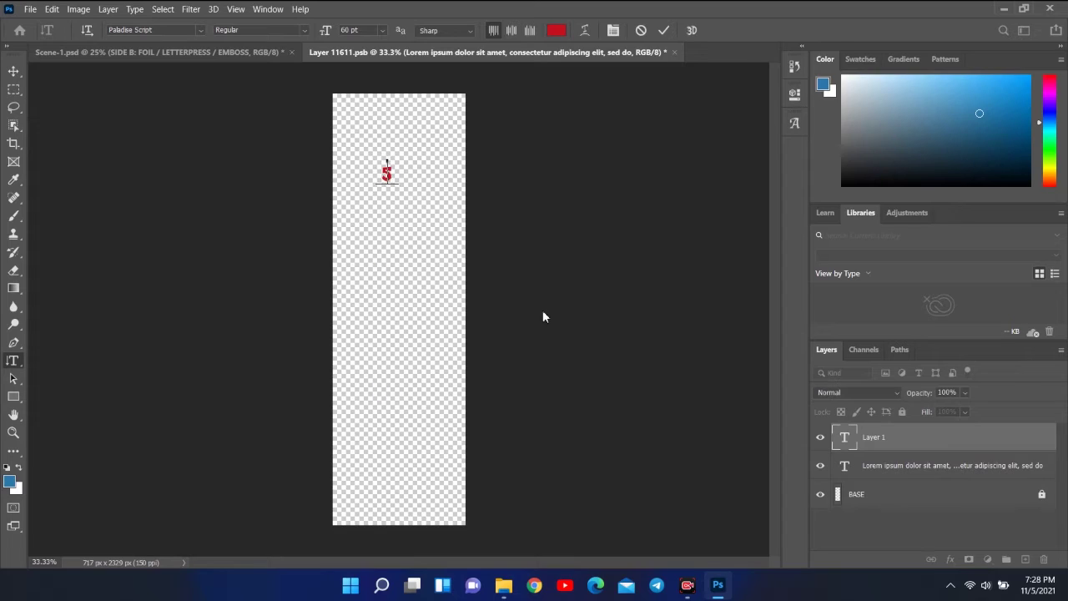
pyautogui.write('O ANIMAT')
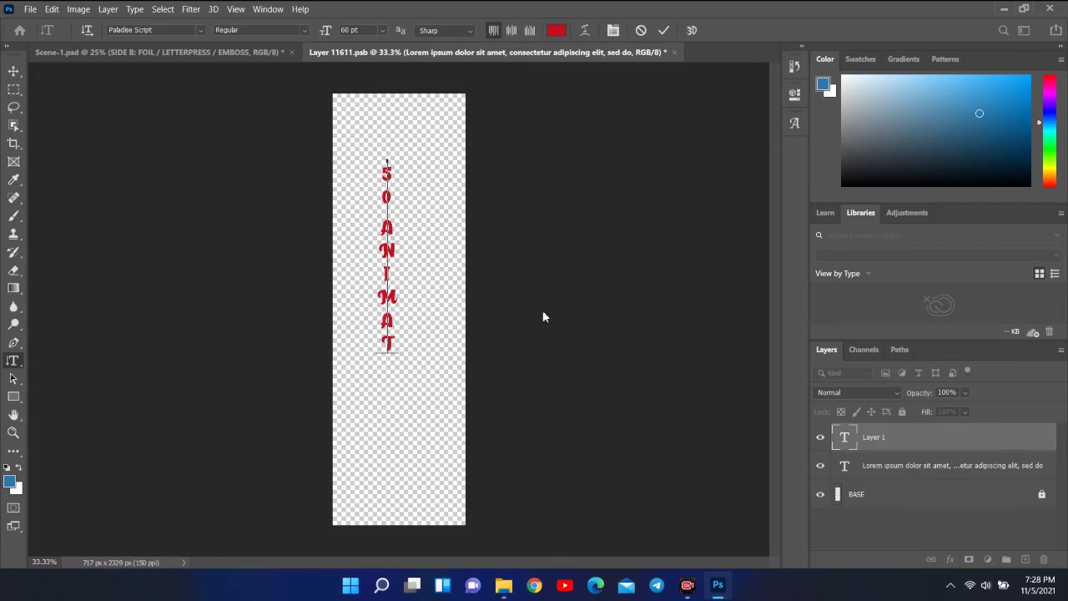
pyautogui.write('ED')
pyautogui.press('BackSpace')
pyautogui.press('BackSpace')
pyautogui.press('BackSpace')
pyautogui.press('BackSpace')
pyautogui.press('BackSpace')
pyautogui.press('BackSpace')
pyautogui.press('BackSpace')
pyautogui.write('BAC')
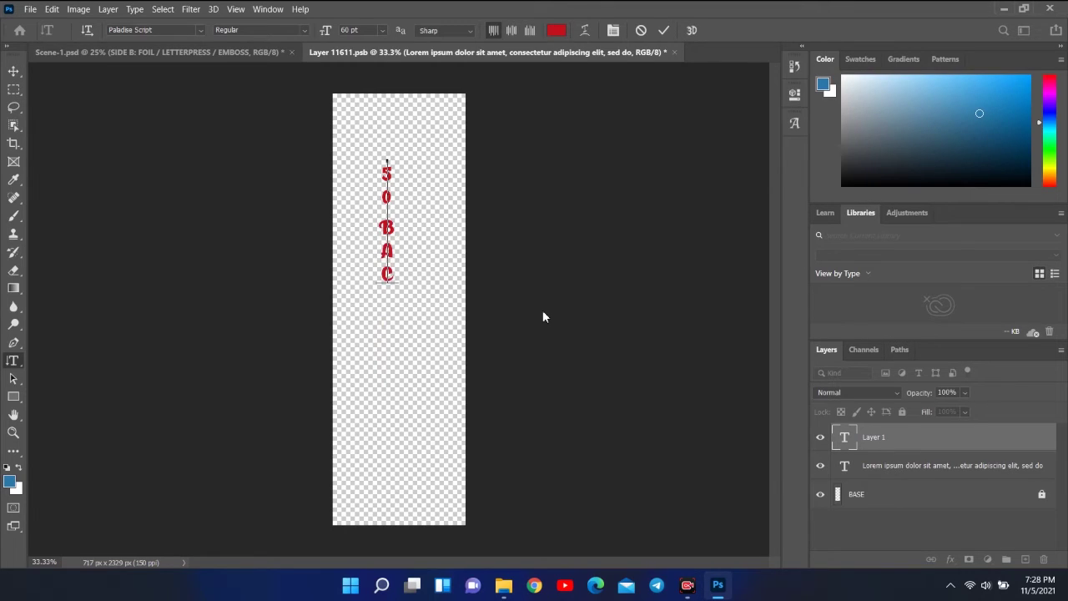
pyautogui.write('KROUNDS')
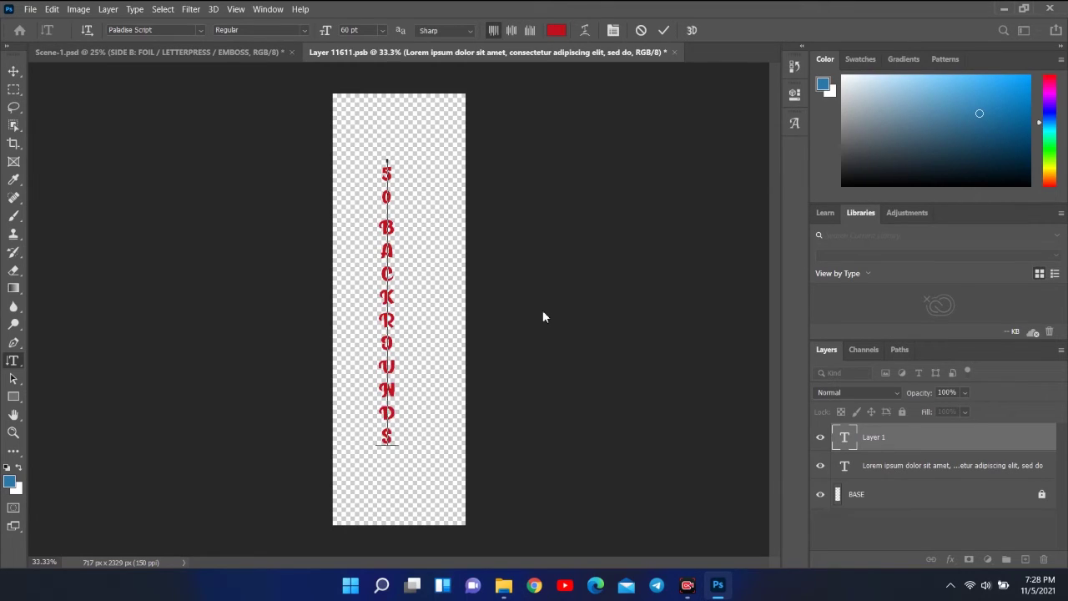
pyautogui.moveTo(418, 249); pyautogui.dragTo(427, 250)
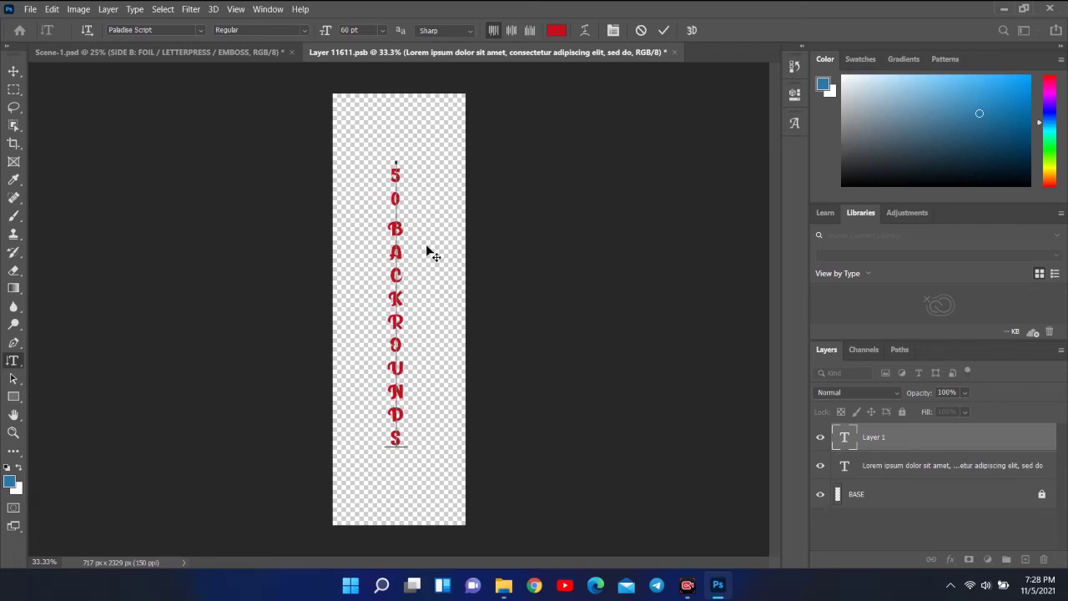
pyautogui.click(13, 378)
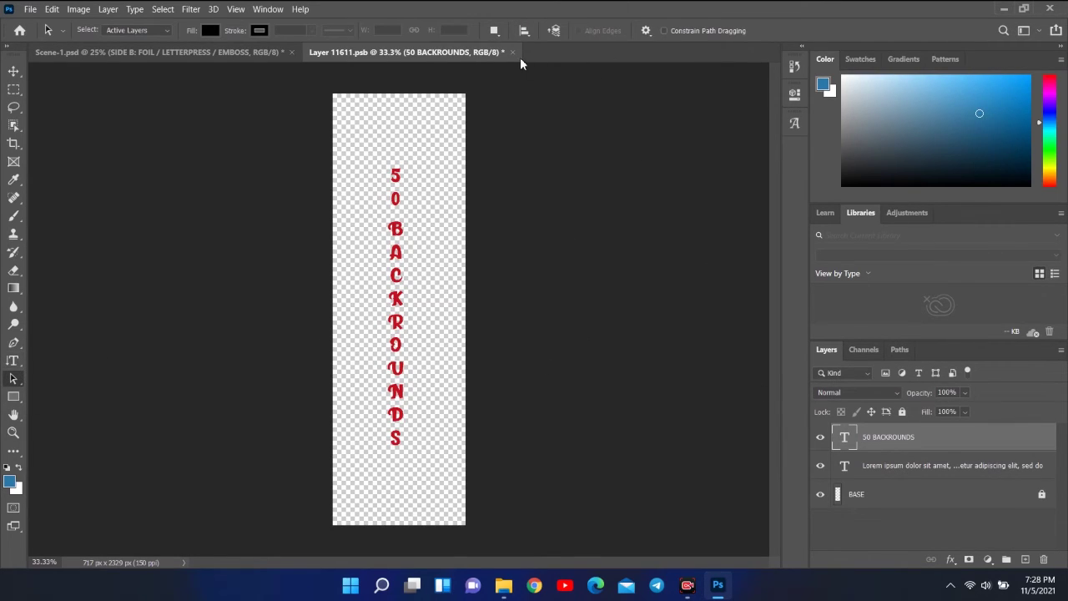
# Save and close Layer 11611.psb, returning to the Scene-1 mockup with the spine text
pyautogui.click(512, 51)
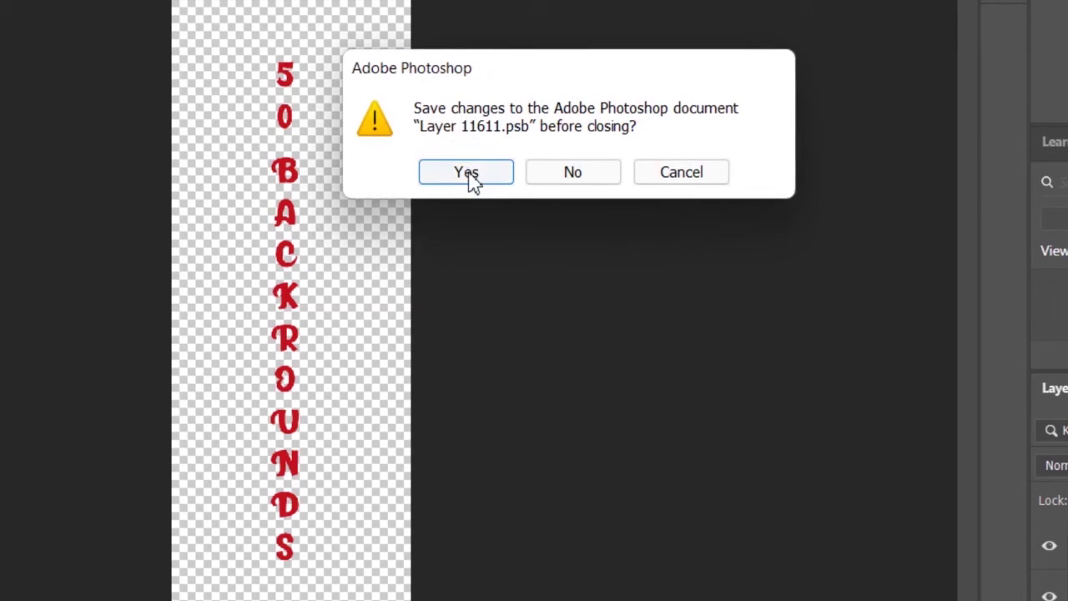
pyautogui.click(464, 179)
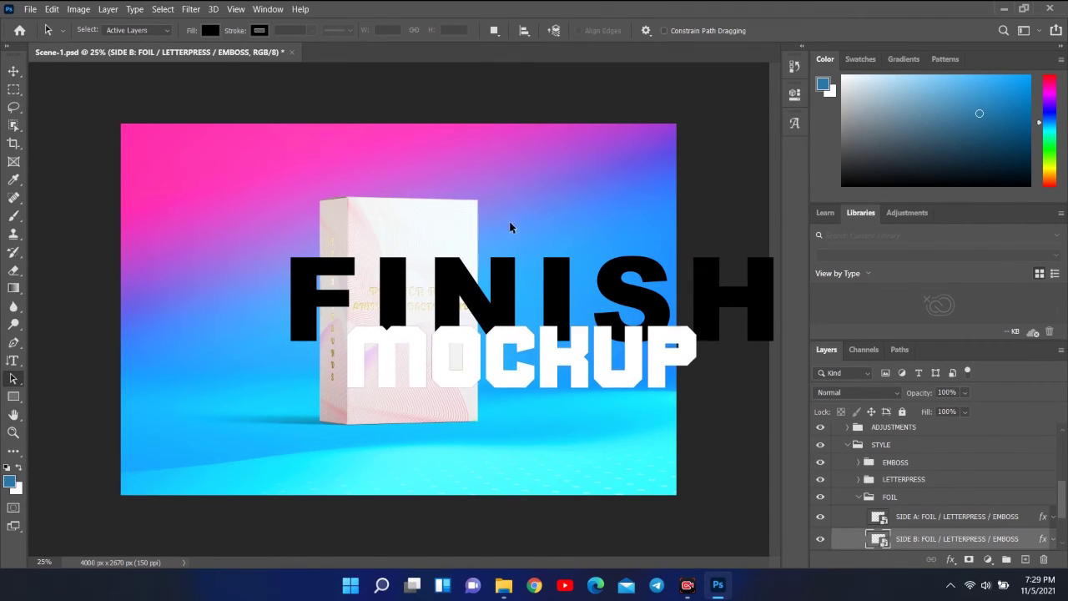
pyautogui.scroll(5, 954, 465)
pyautogui.scroll(2, 954, 465)
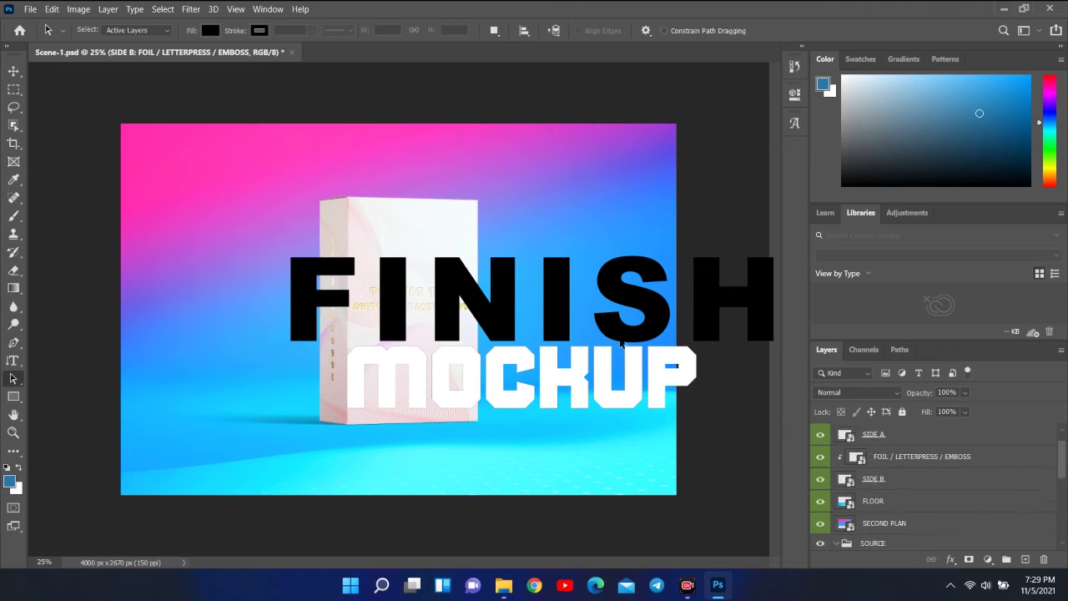